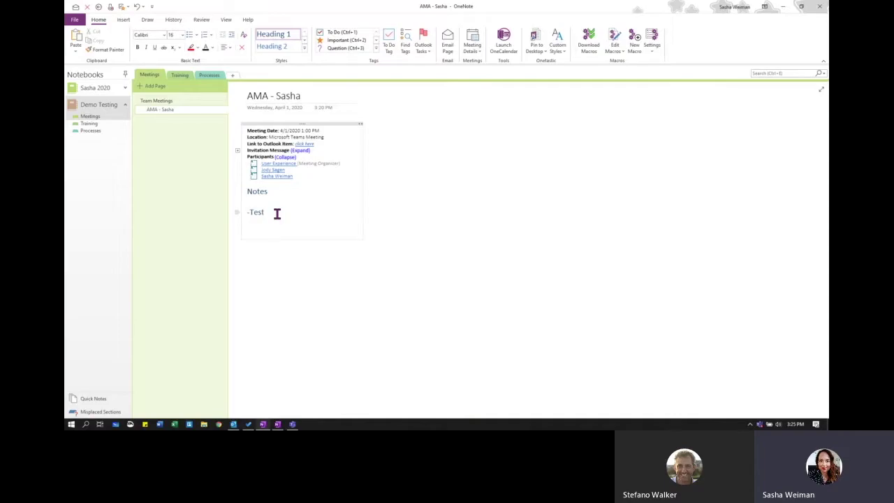
{"action": "key", "text": "Return"}
{"action": "left_click", "coordinate": [305, 49]}
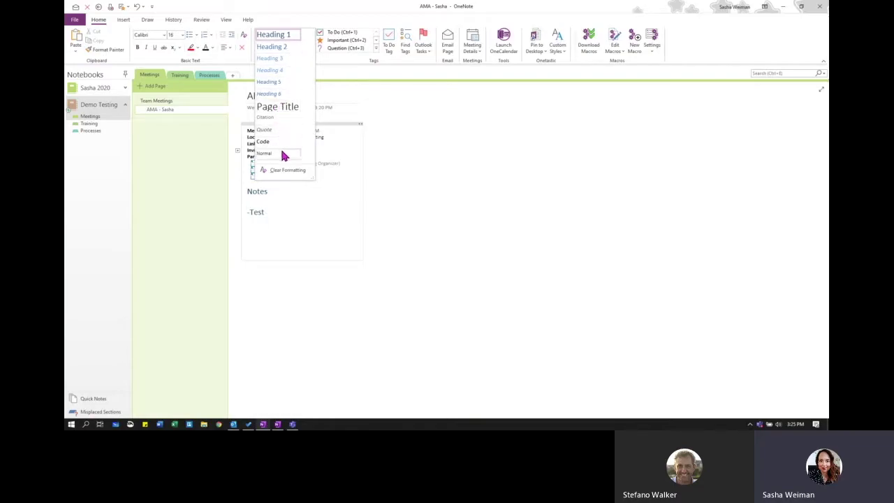
{"action": "left_click", "coordinate": [323, 115]}
{"action": "left_click", "coordinate": [194, 35]}
{"action": "left_click", "coordinate": [196, 35]}
{"action": "left_click", "coordinate": [213, 35]}
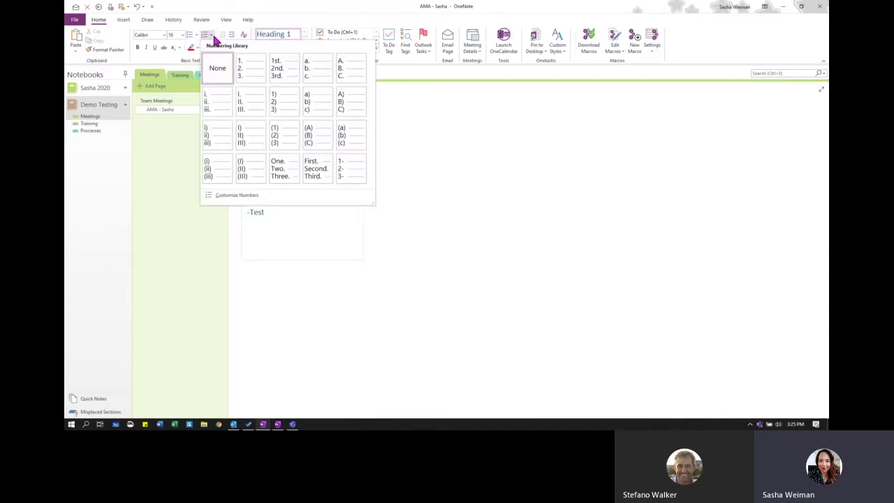
{"action": "left_click", "coordinate": [214, 39]}
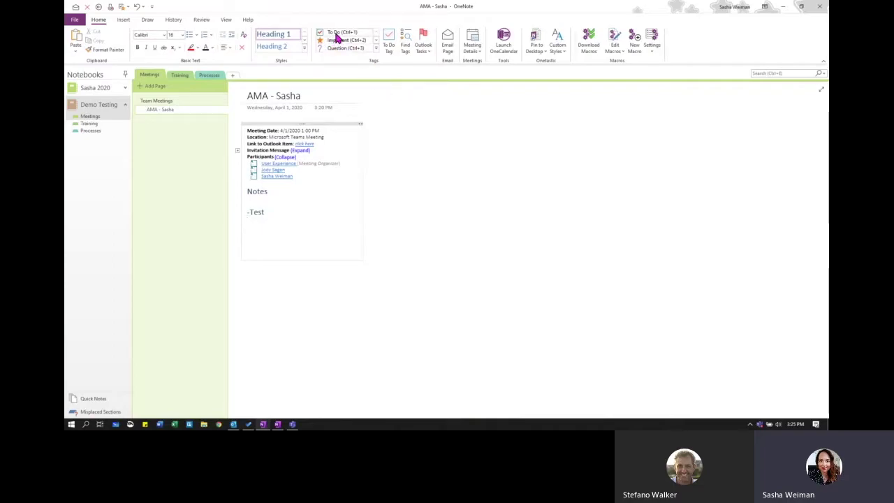
Start a new custom tag and name it "Accounting ToDo"
{"action": "left_click", "coordinate": [376, 49]}
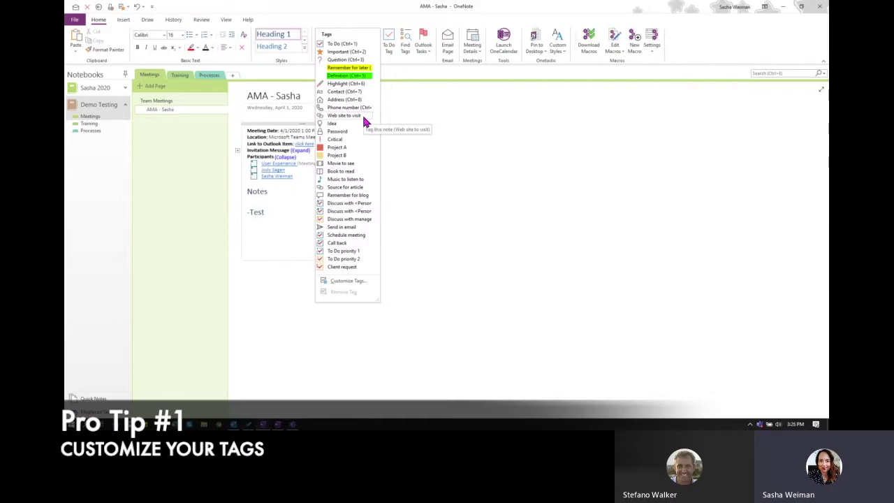
{"action": "left_click", "coordinate": [354, 282]}
{"action": "scroll", "coordinate": [412, 208], "scroll_direction": "down", "scroll_amount": 1}
{"action": "scroll", "coordinate": [411, 208], "scroll_direction": "up", "scroll_amount": 1}
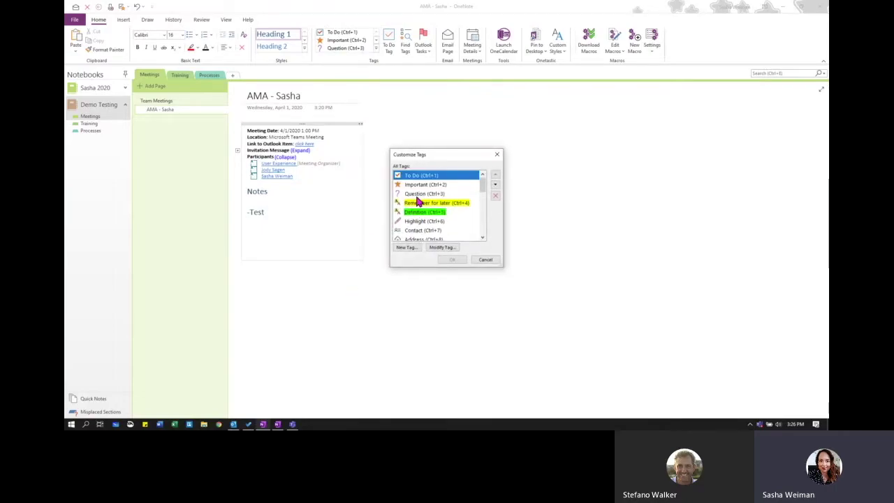
{"action": "left_click", "coordinate": [407, 247]}
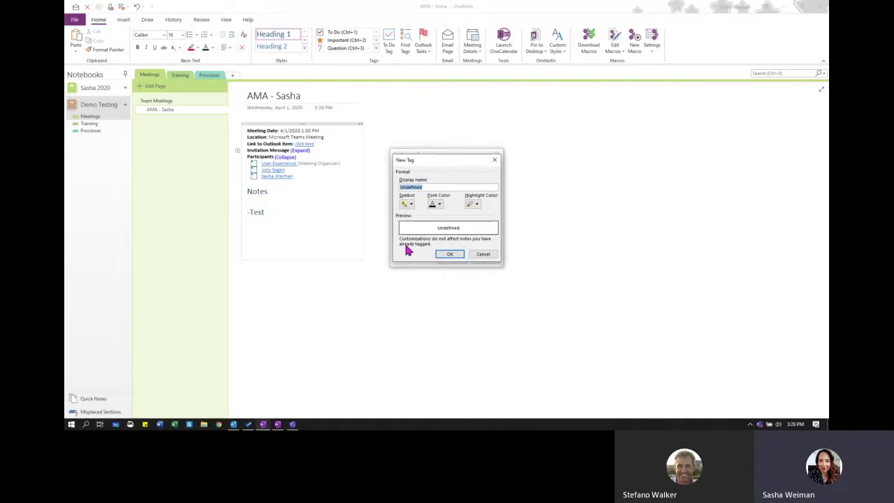
{"action": "type", "text": "Accounting to"}
{"action": "key", "text": "BackSpace"}
{"action": "key", "text": "BackSpace"}
{"action": "type", "text": "ToDO"}
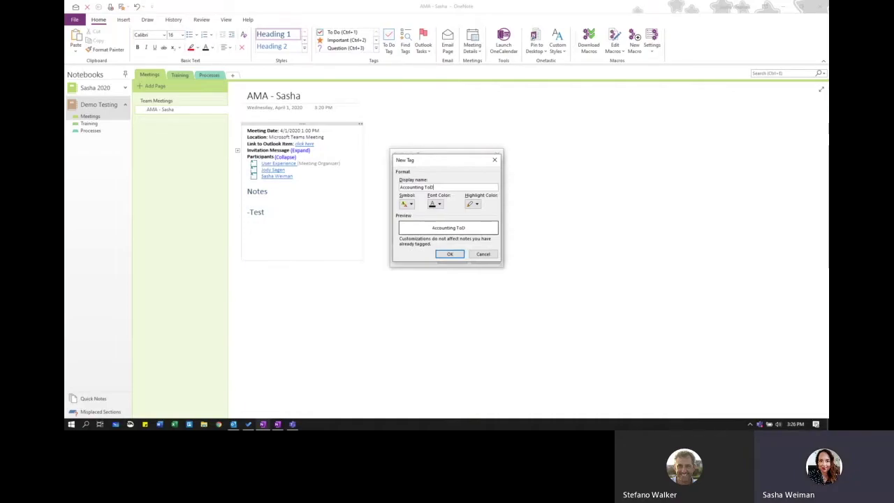
{"action": "key", "text": "BackSpace"}
{"action": "key", "text": "BackSpace"}
{"action": "type", "text": "o"}
{"action": "key", "text": "BackSpace"}
{"action": "type", "text": "Do"}
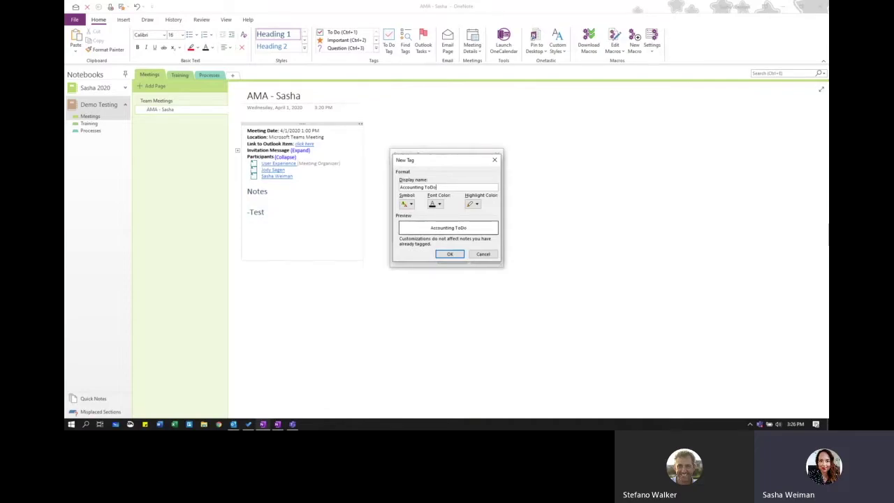
Give the Accounting ToDo tag the person symbol and keep its font color automatic
{"action": "left_click", "coordinate": [410, 204]}
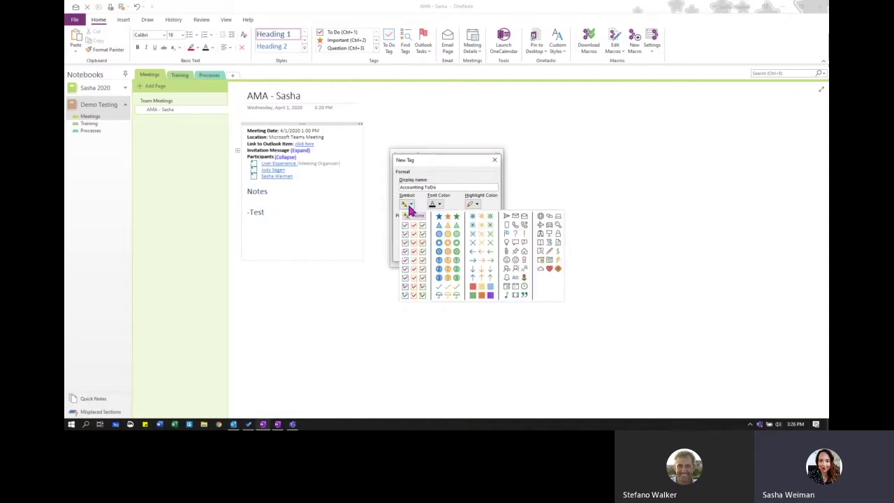
{"action": "left_click", "coordinate": [515, 272]}
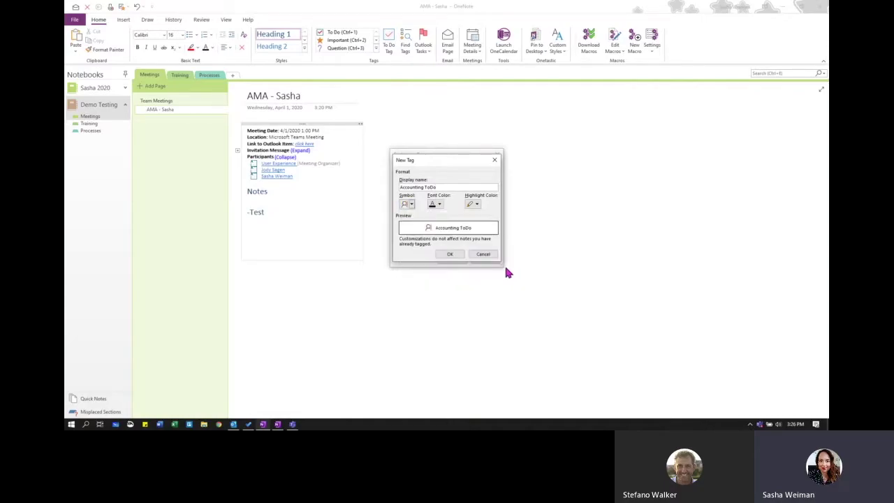
{"action": "left_click", "coordinate": [432, 204]}
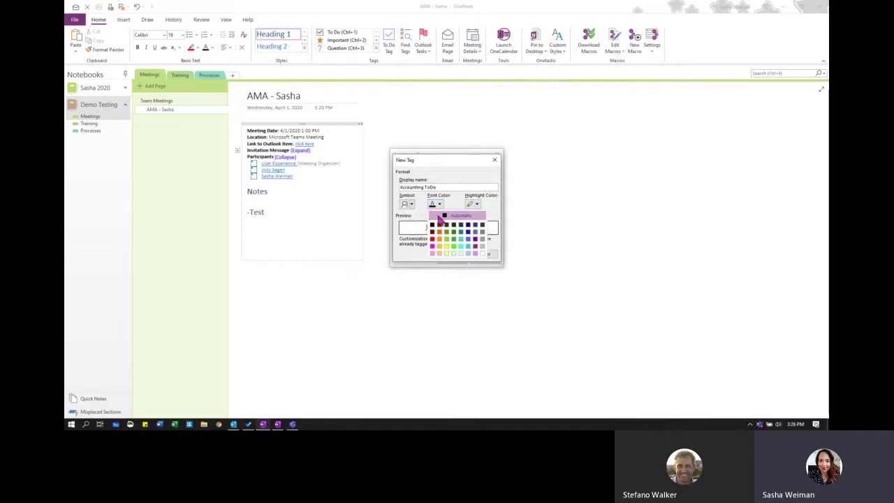
{"action": "left_click", "coordinate": [483, 214]}
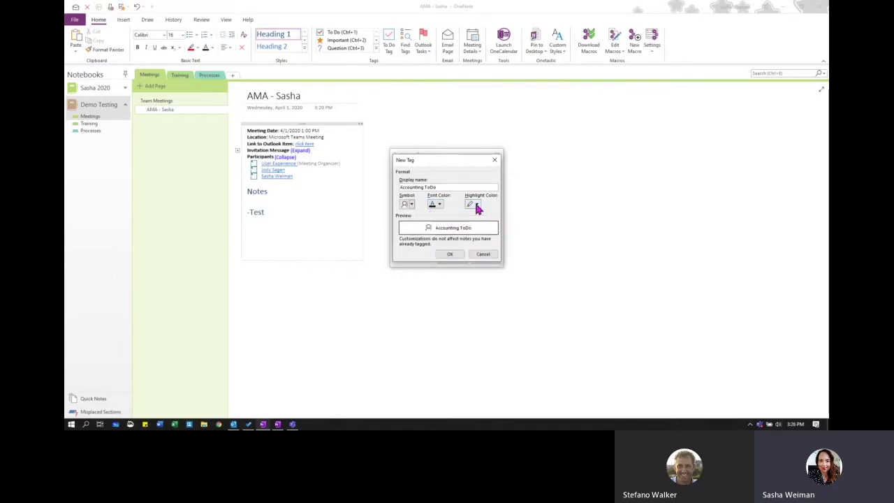
Set the Accounting ToDo tag's highlight color to red and add the tag to the tag list
{"action": "left_click", "coordinate": [476, 204]}
{"action": "left_click", "coordinate": [472, 235]}
{"action": "left_click", "coordinate": [478, 205]}
{"action": "left_click", "coordinate": [497, 231]}
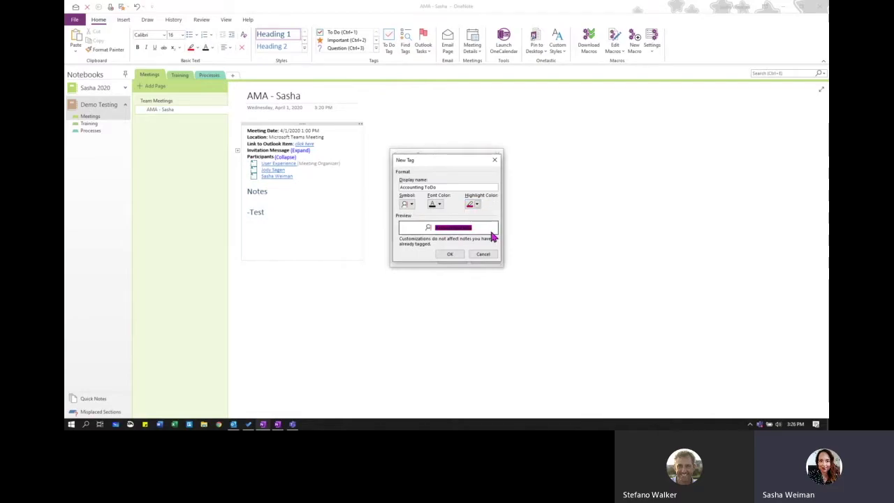
{"action": "left_click", "coordinate": [477, 204]}
{"action": "left_click", "coordinate": [469, 232]}
{"action": "left_click", "coordinate": [449, 253]}
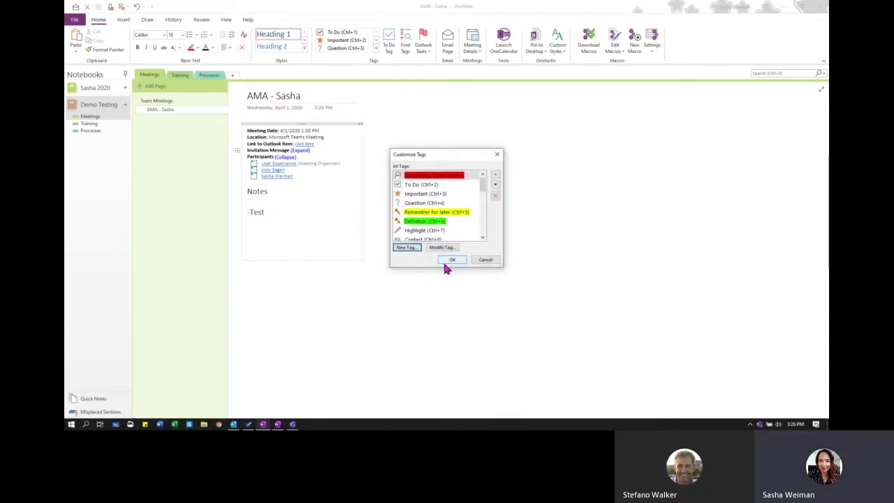
Review the tag list and the Question tag's format settings, and save the tag customizations
{"action": "scroll", "coordinate": [434, 202], "scroll_direction": "down", "scroll_amount": 6}
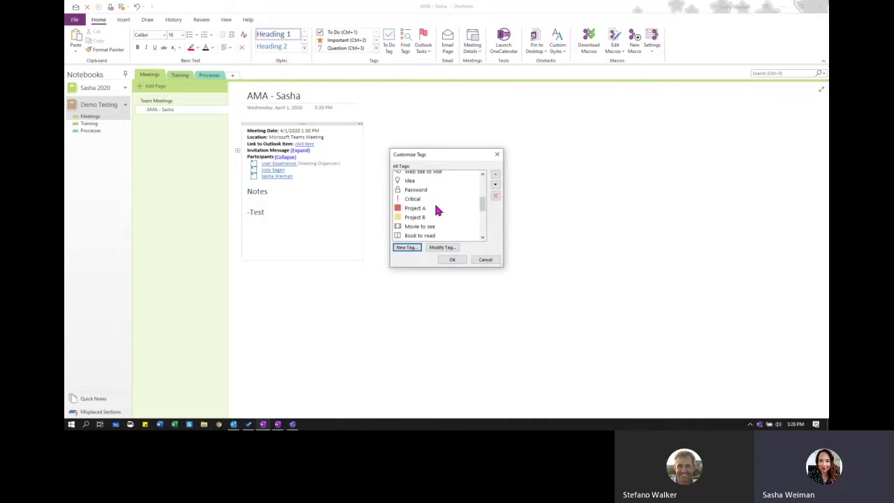
{"action": "scroll", "coordinate": [436, 209], "scroll_direction": "down", "scroll_amount": 6}
{"action": "scroll", "coordinate": [454, 220], "scroll_direction": "up", "scroll_amount": 8}
{"action": "scroll", "coordinate": [454, 221], "scroll_direction": "up", "scroll_amount": 5}
{"action": "left_click", "coordinate": [433, 185]}
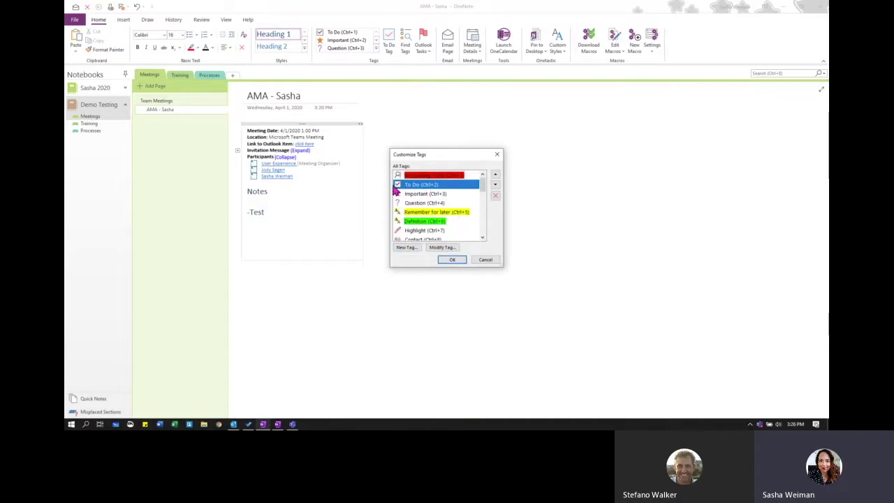
{"action": "left_click", "coordinate": [428, 194]}
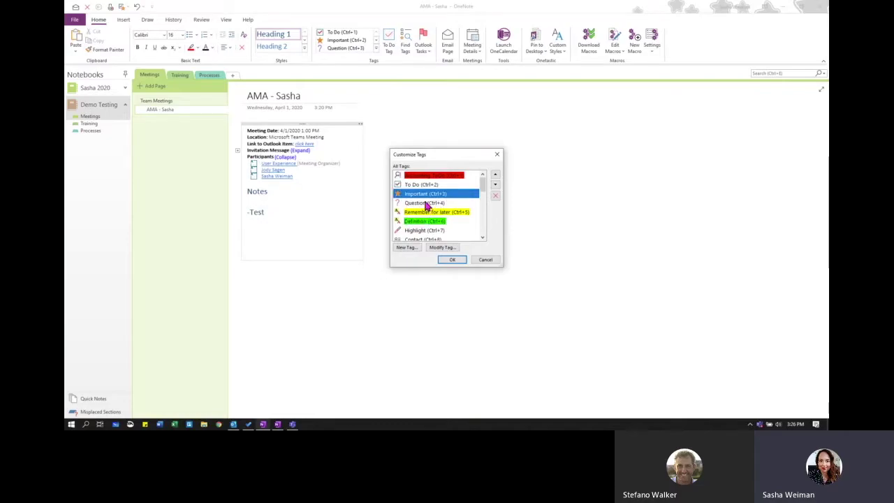
{"action": "left_click", "coordinate": [423, 202]}
{"action": "left_click", "coordinate": [443, 248]}
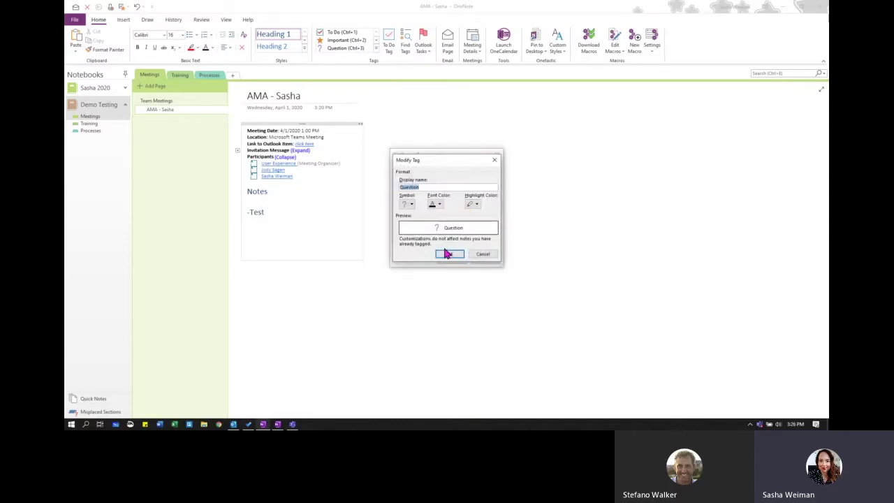
{"action": "left_click", "coordinate": [490, 254]}
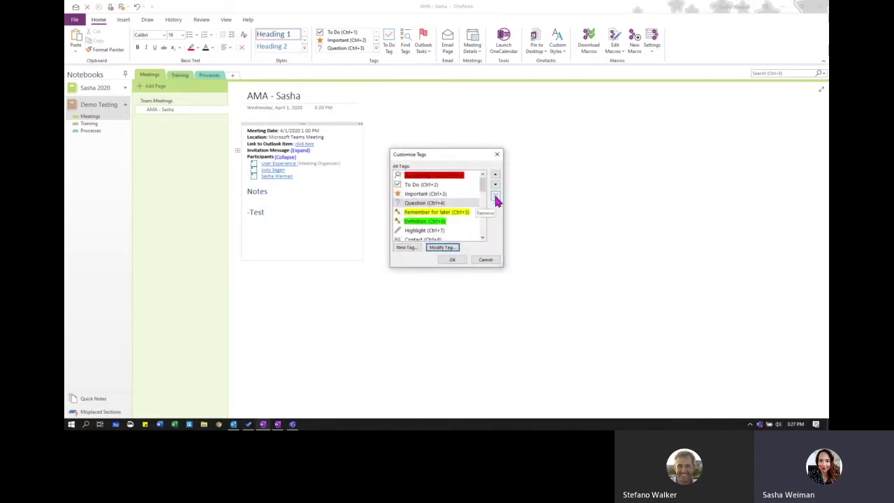
{"action": "left_click", "coordinate": [453, 262]}
Replace "-Test" under Notes with "Action Items:" followed by the lines "-Call Vendor" and "-Plan Party"
{"action": "left_click", "coordinate": [275, 212]}
{"action": "key", "text": "BackSpace"}
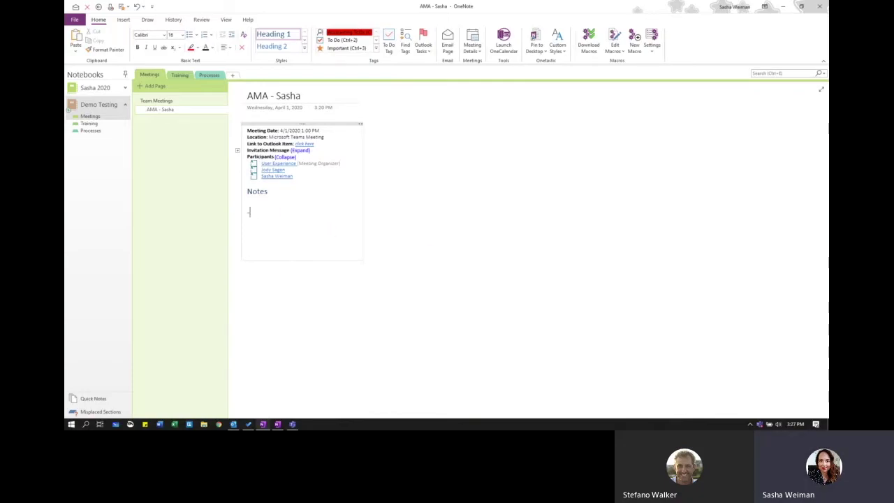
{"action": "type", "text": "Action Items:"}
{"action": "key", "text": "Return"}
{"action": "type", "text": "-Call Vendor"}
{"action": "key", "text": "Return"}
{"action": "type", "text": "-Plan Party"}
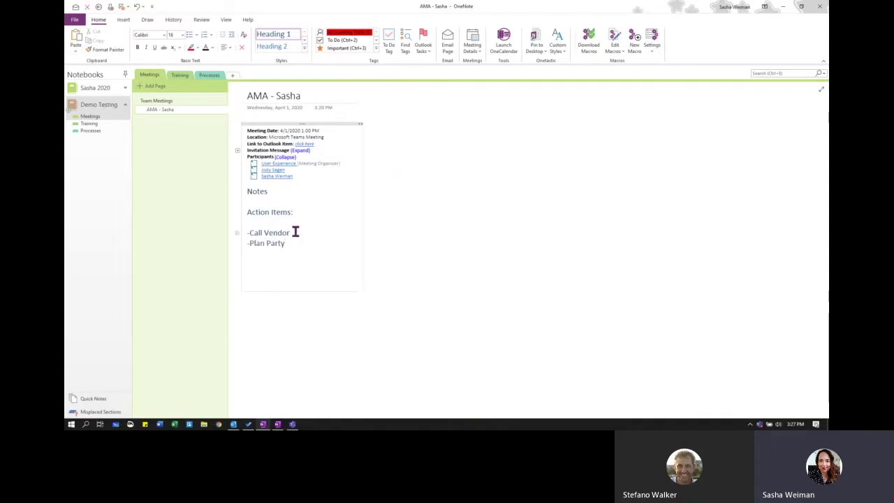
Apply the Accounting ToDo tag to the "-Call Vendor" line and widen the note container
{"action": "left_click", "coordinate": [334, 34]}
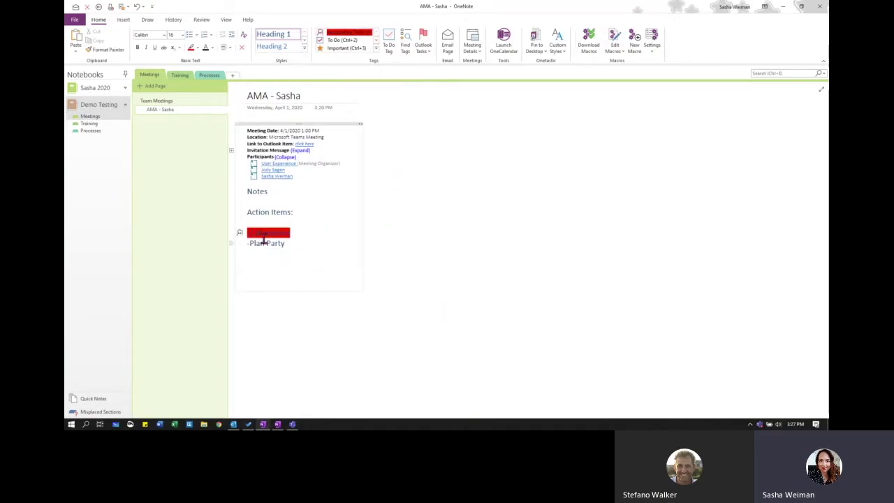
{"action": "left_click_drag", "start_coordinate": [363, 228], "coordinate": [509, 222]}
{"action": "left_click", "coordinate": [303, 235]}
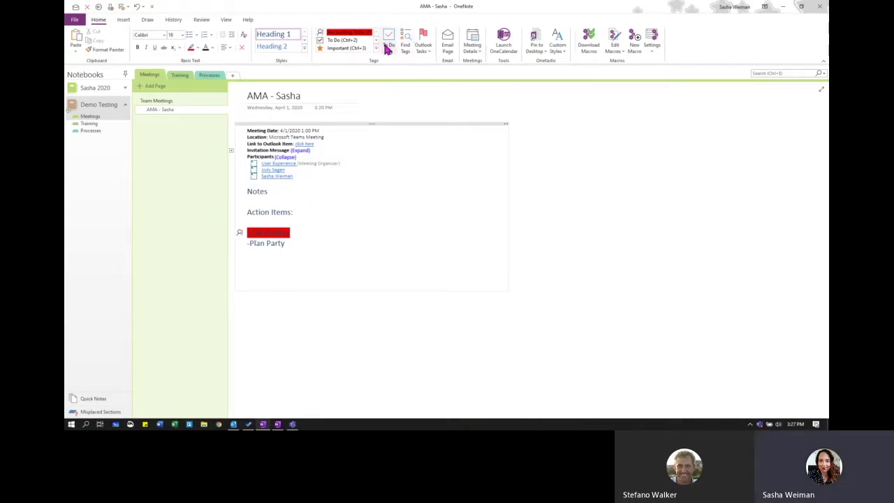
Add the action item "-Email Report to External partner" below "-Plan Party"
{"action": "left_click", "coordinate": [303, 243]}
{"action": "key", "text": "Return"}
{"action": "type", "text": "-Email Report to"}
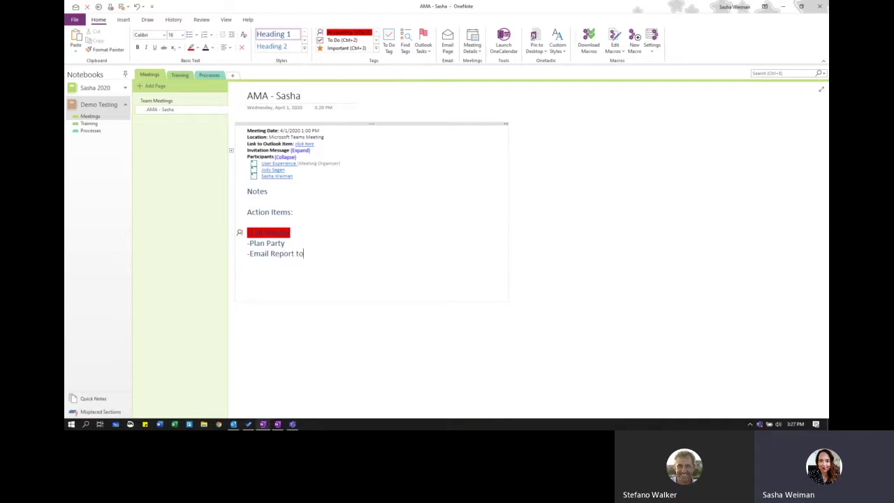
{"action": "type", "text": " External partner"}
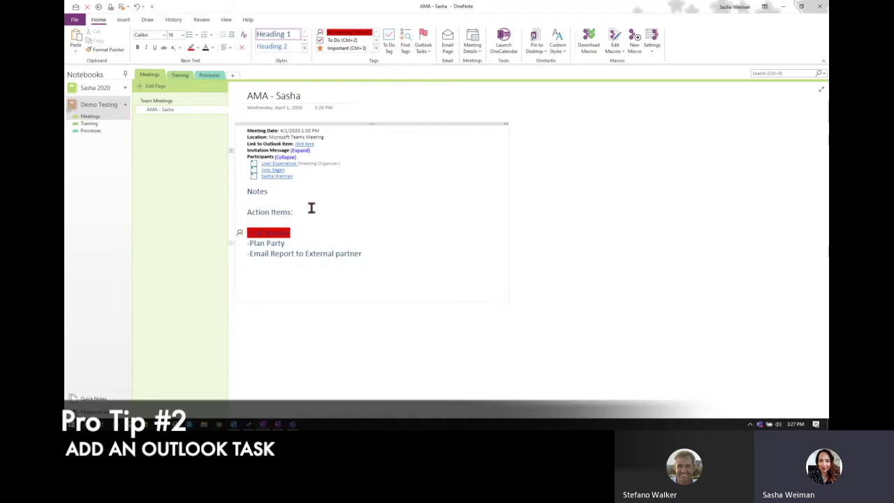
Flag the "-Email Report to External partner" line as an Outlook task with no date
{"action": "left_click", "coordinate": [423, 47]}
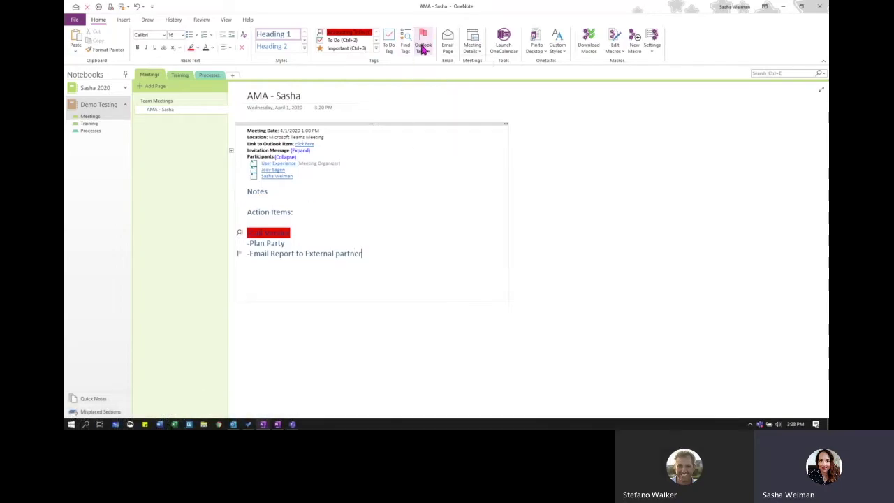
{"action": "left_click", "coordinate": [423, 50]}
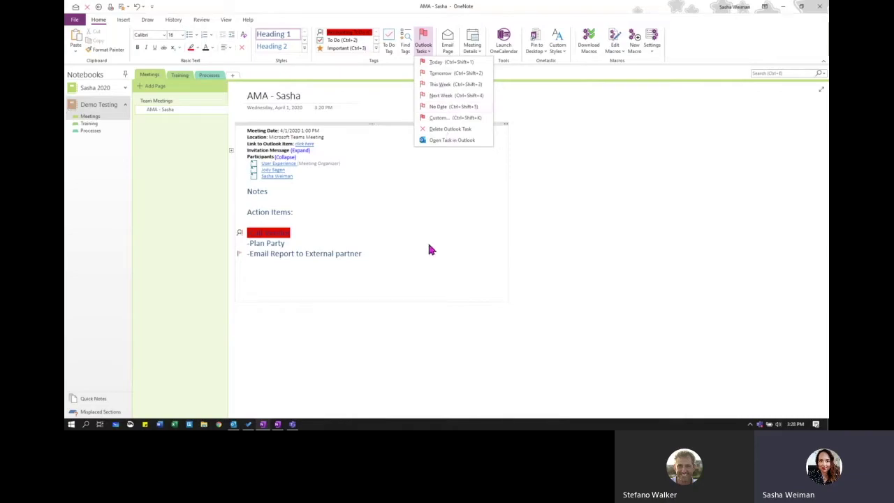
{"action": "left_click", "coordinate": [393, 253]}
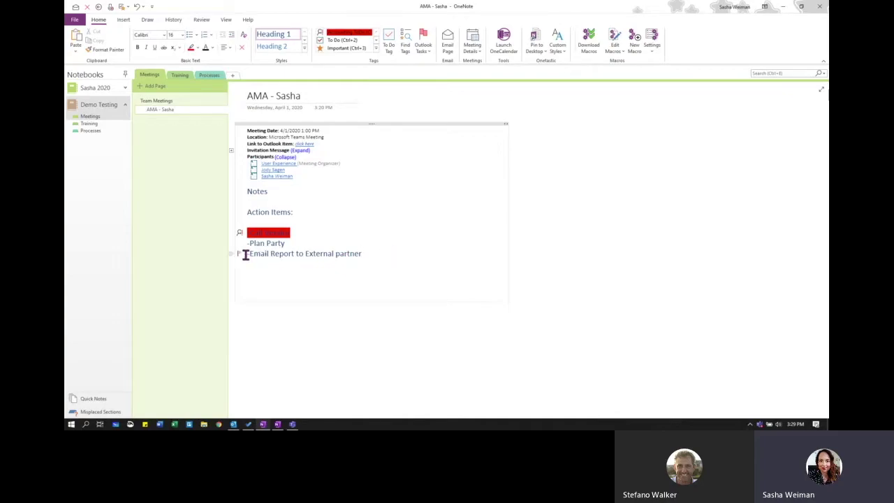
Switch to Outlook, examine the "-Email Report to External partner" task's options and start date field, and close the task
{"action": "left_click", "coordinate": [233, 424]}
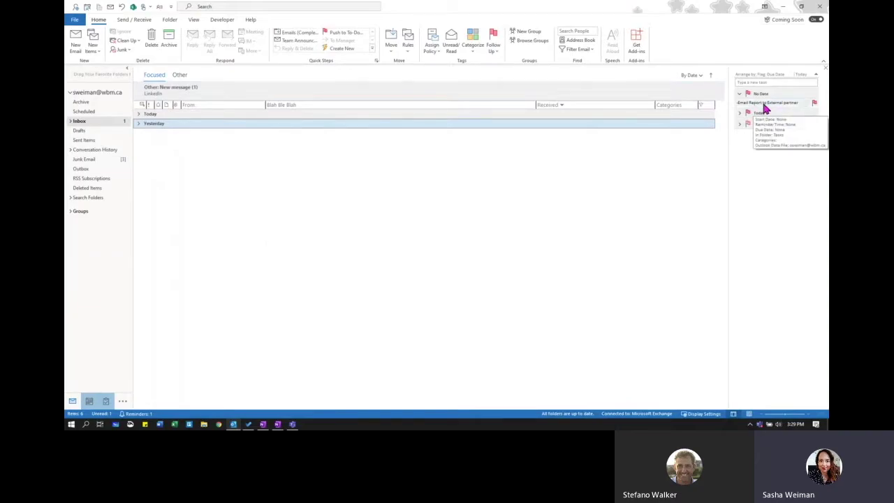
{"action": "double_click", "coordinate": [764, 104]}
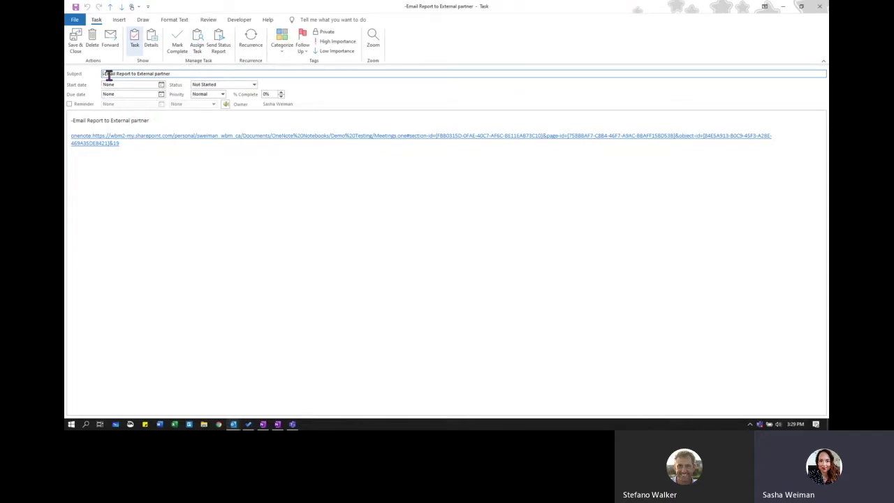
{"action": "left_click", "coordinate": [121, 20]}
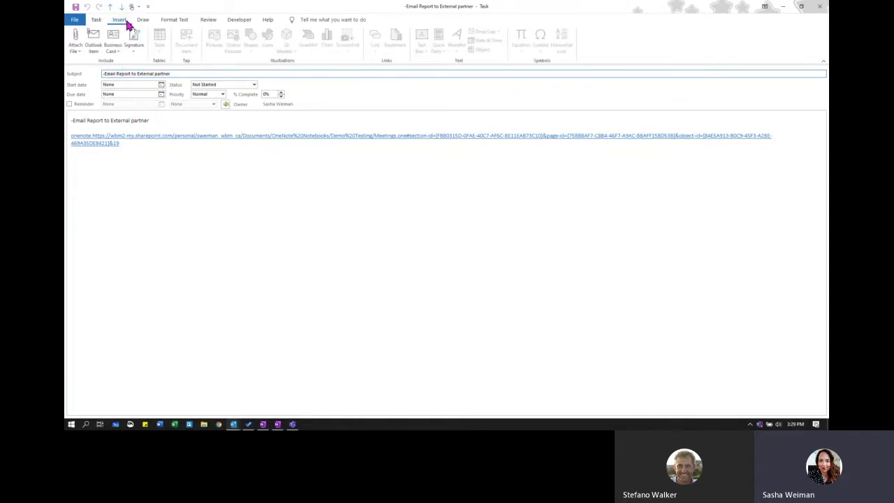
{"action": "left_click", "coordinate": [99, 20]}
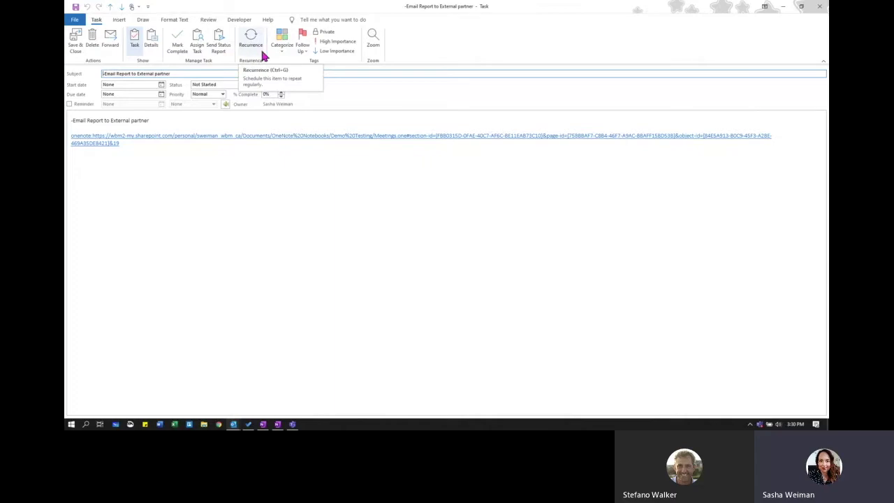
{"action": "left_click", "coordinate": [123, 84]}
{"action": "left_click", "coordinate": [161, 84]}
{"action": "left_click", "coordinate": [166, 86]}
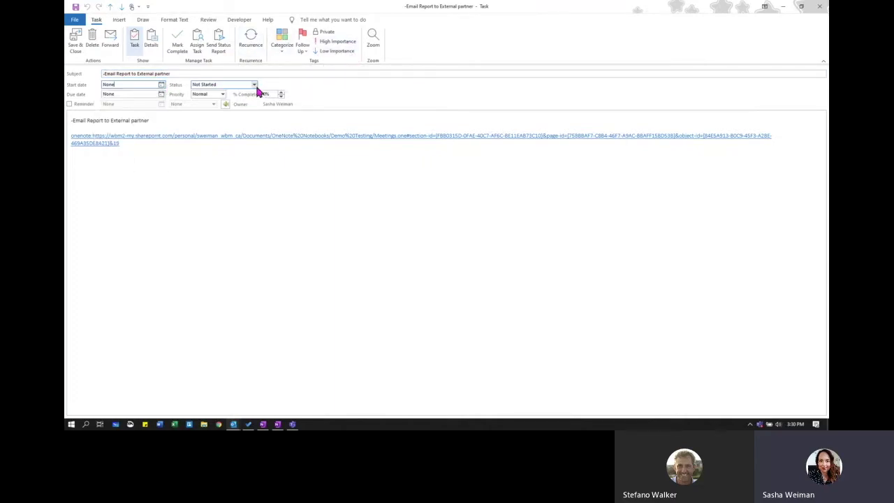
{"action": "left_click", "coordinate": [820, 7]}
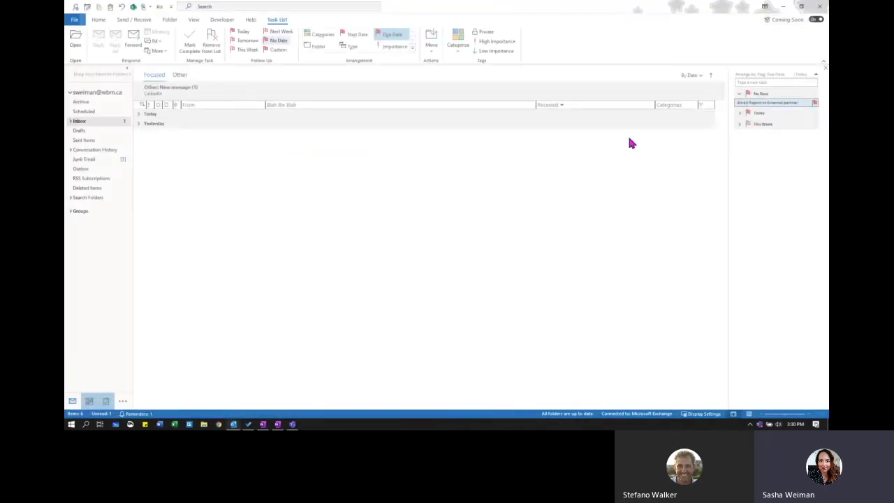
Switch back to the AMA meeting notes page in OneNote
{"action": "left_click", "coordinate": [277, 424]}
{"action": "left_click", "coordinate": [277, 425]}
{"action": "left_click", "coordinate": [262, 425]}
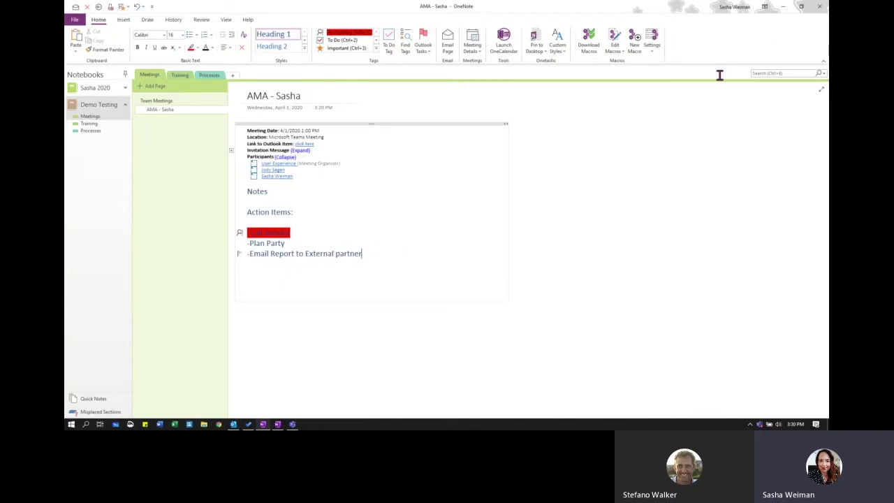
Switch to Outlook, mark the "-Email Report to External partner" task complete, and return to the "-Plan Party" line in the OneNote meeting notes
{"action": "left_click", "coordinate": [785, 7]}
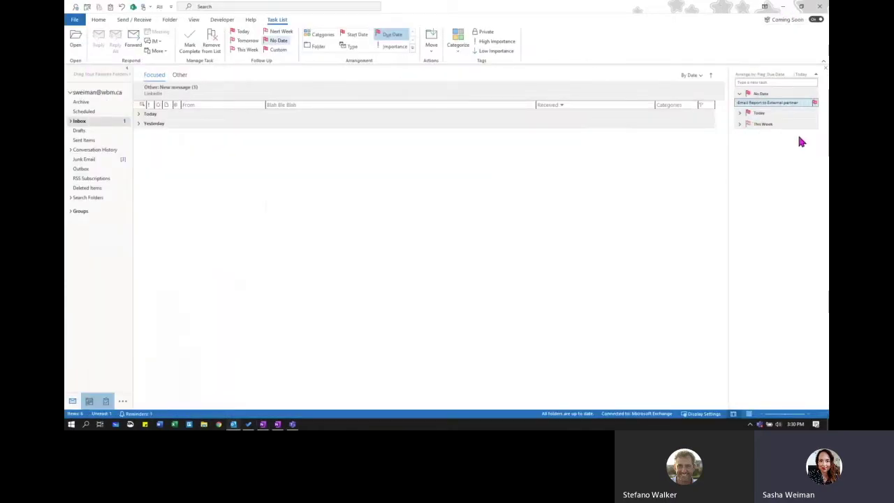
{"action": "right_click", "coordinate": [774, 104]}
{"action": "left_click", "coordinate": [744, 166]}
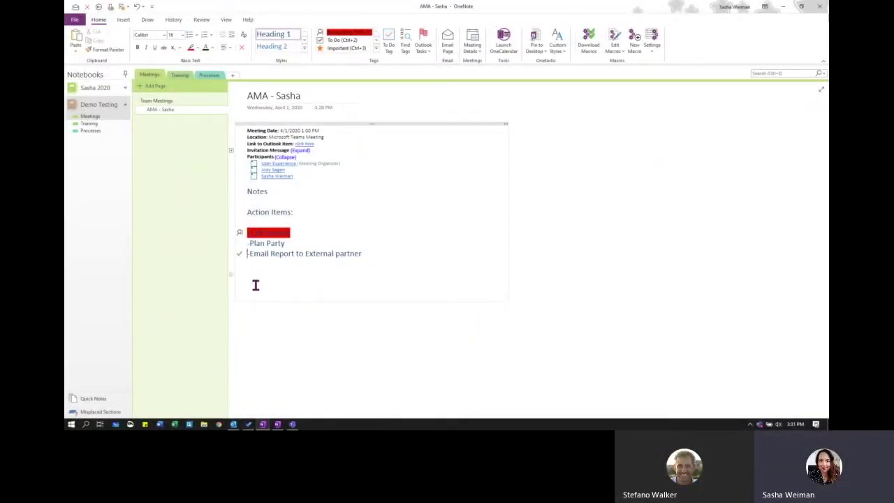
{"action": "left_click", "coordinate": [388, 254]}
{"action": "key", "text": "Up"}
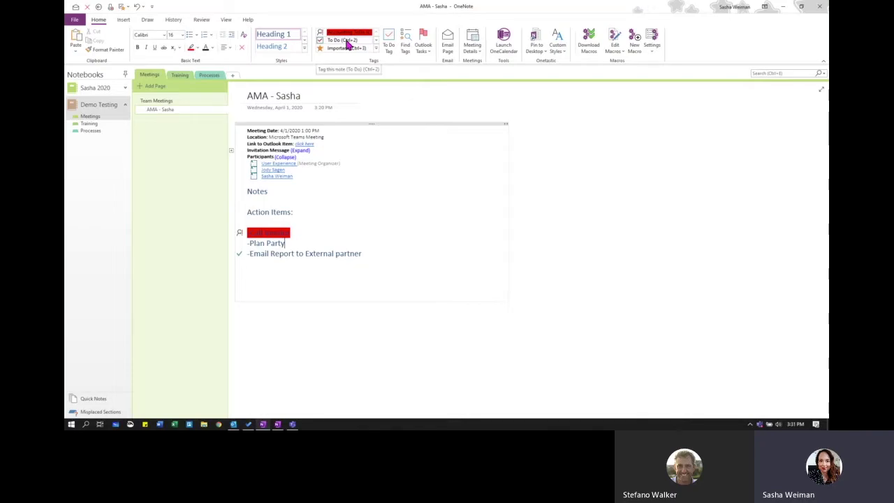
Find the tagged notes in this notebook and examine the options for grouping tags and for the search scope
{"action": "left_click", "coordinate": [406, 47]}
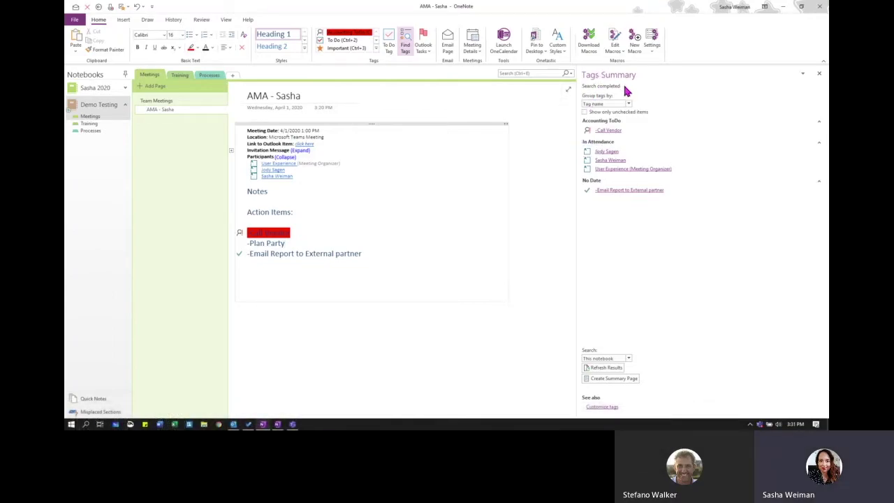
{"action": "left_click", "coordinate": [618, 104]}
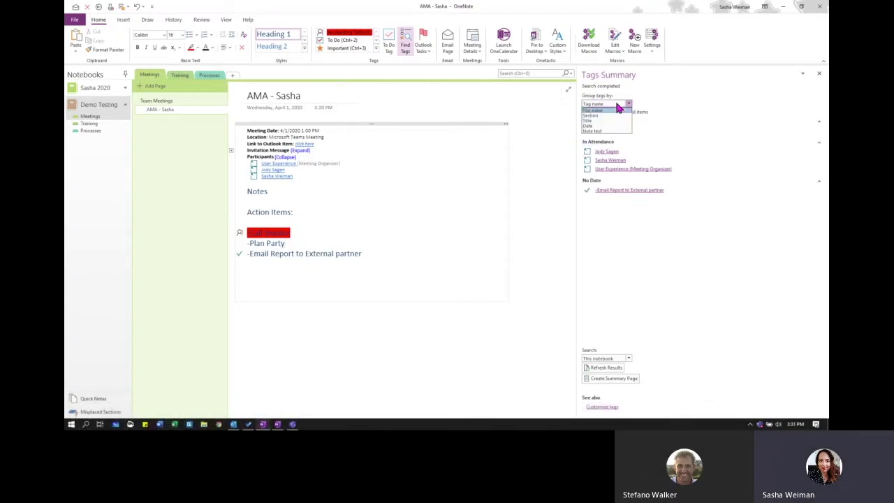
{"action": "left_click", "coordinate": [618, 109]}
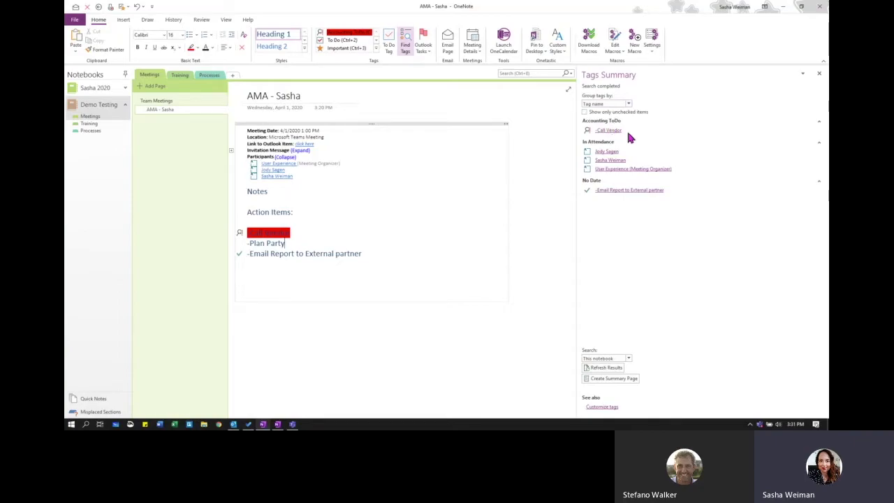
{"action": "left_click", "coordinate": [643, 190]}
{"action": "left_click", "coordinate": [620, 359]}
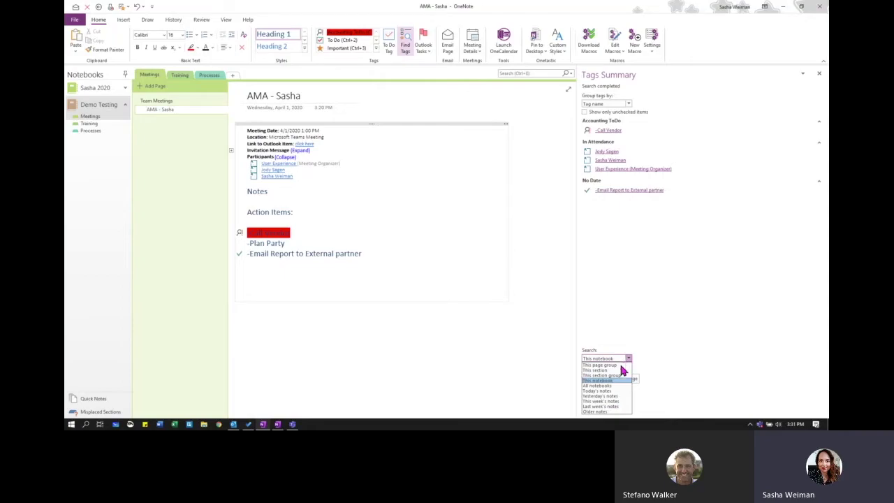
{"action": "left_click", "coordinate": [621, 357]}
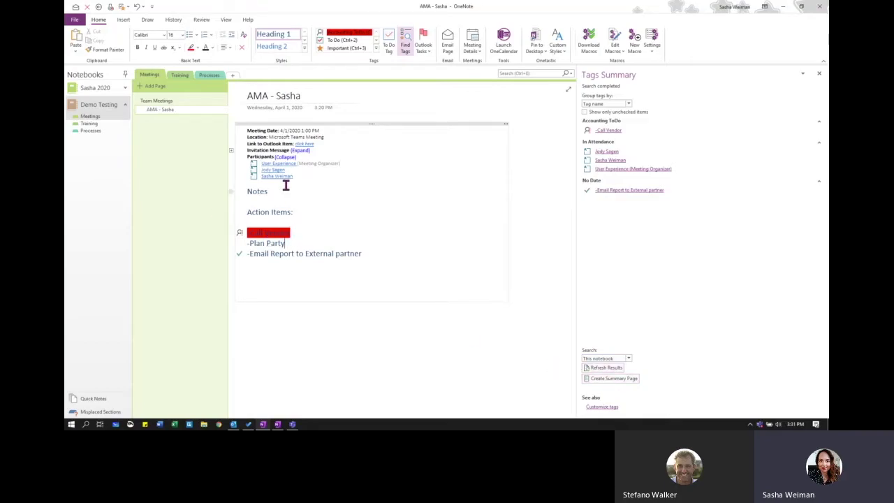
Create a summary page from the notebook's tagged notes and close the tags summary
{"action": "left_click", "coordinate": [613, 380]}
{"action": "left_click", "coordinate": [355, 326]}
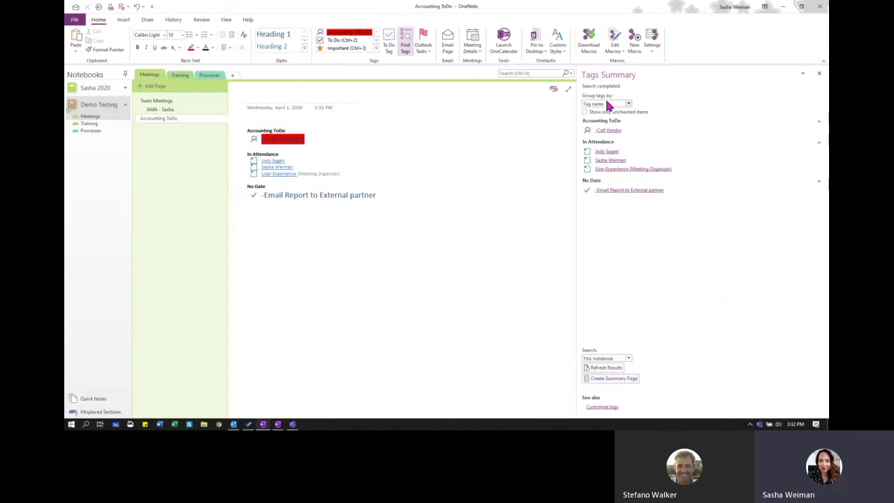
{"action": "left_click", "coordinate": [820, 75]}
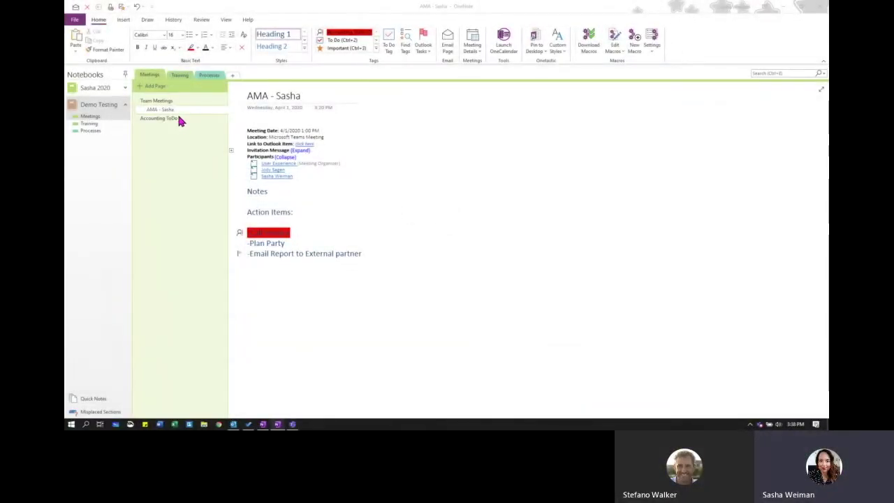
Open the Accounting ToDo page and add a blank page to the Meetings section
{"action": "left_click", "coordinate": [167, 118]}
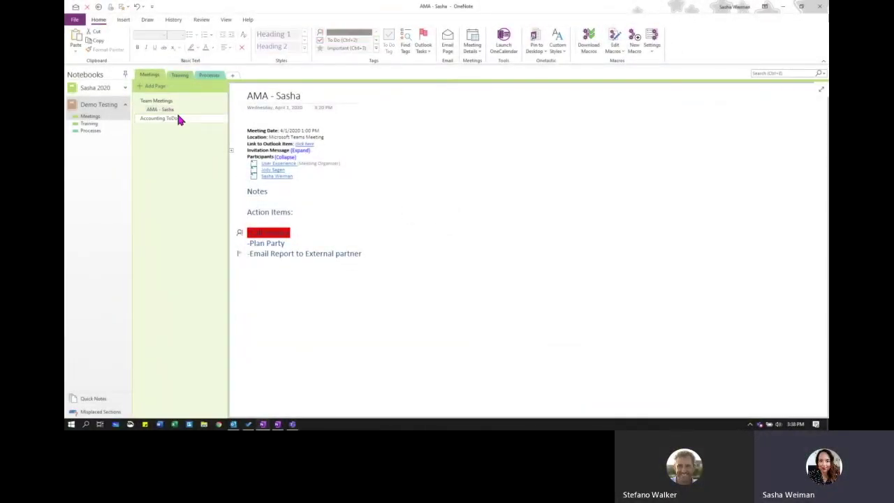
{"action": "left_click", "coordinate": [124, 20]}
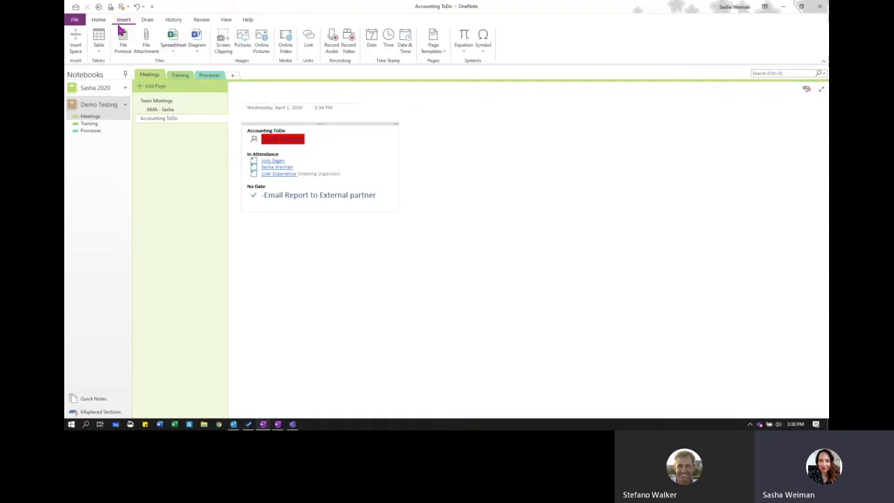
{"action": "left_click", "coordinate": [153, 89]}
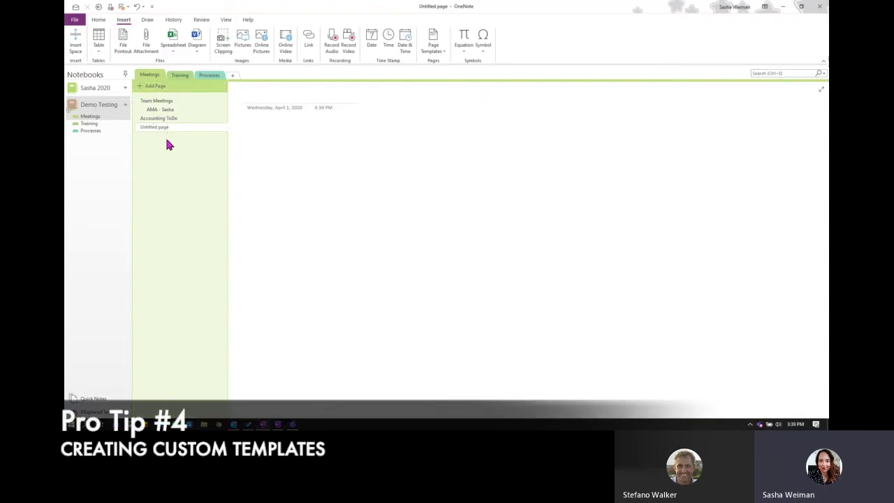
Examine which content can be inserted on the blank page, including tables, spreadsheets, Visio diagrams and page templates
{"action": "left_click", "coordinate": [99, 47]}
{"action": "left_click", "coordinate": [99, 49]}
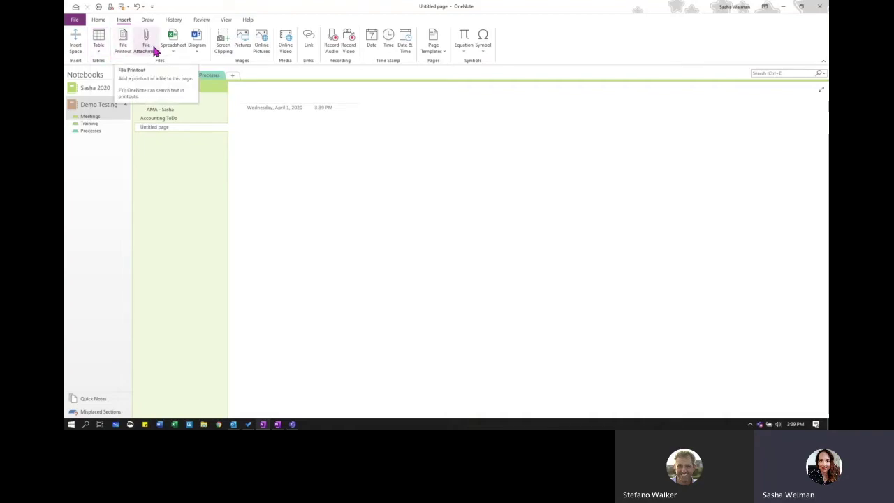
{"action": "left_click", "coordinate": [171, 46]}
{"action": "left_click", "coordinate": [171, 47]}
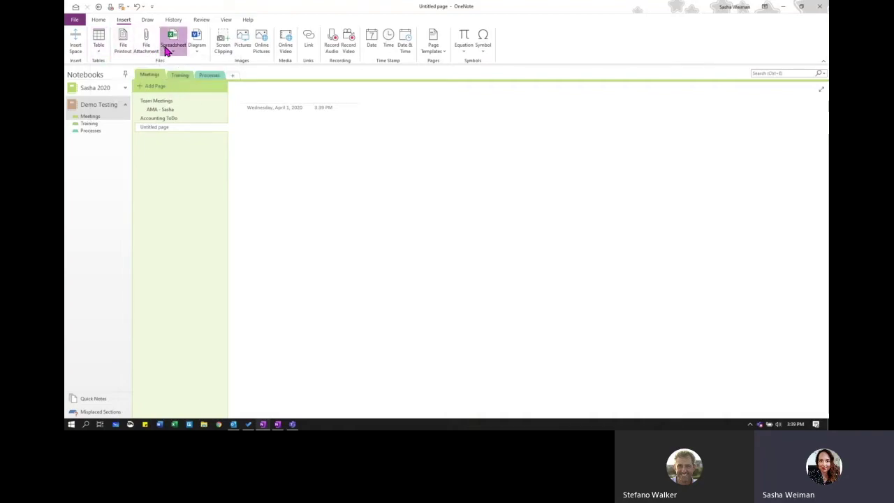
{"action": "left_click", "coordinate": [201, 52]}
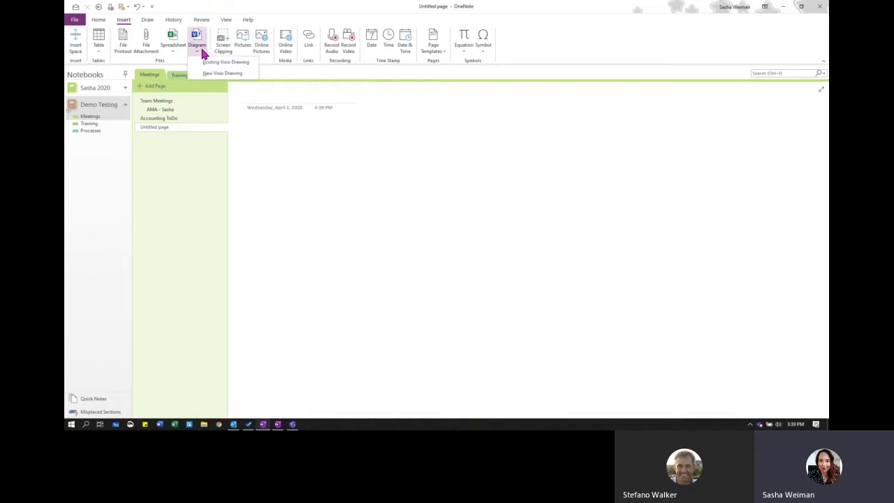
{"action": "left_click", "coordinate": [201, 53]}
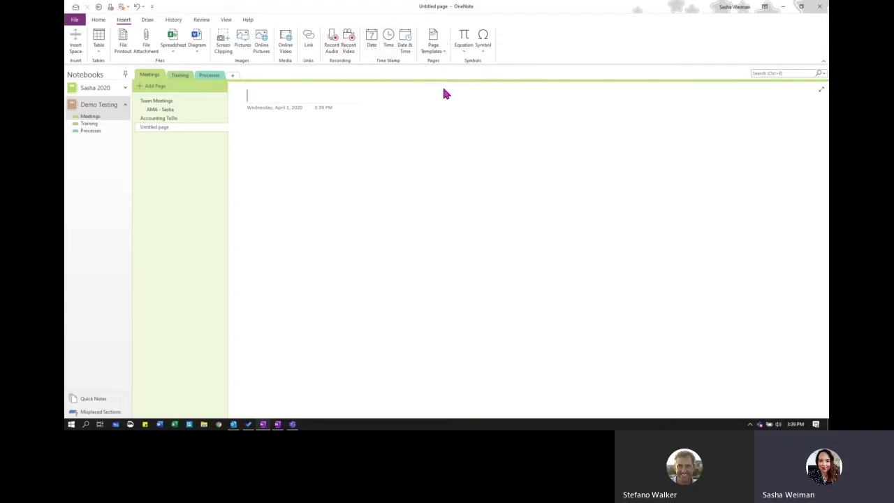
{"action": "left_click", "coordinate": [434, 51]}
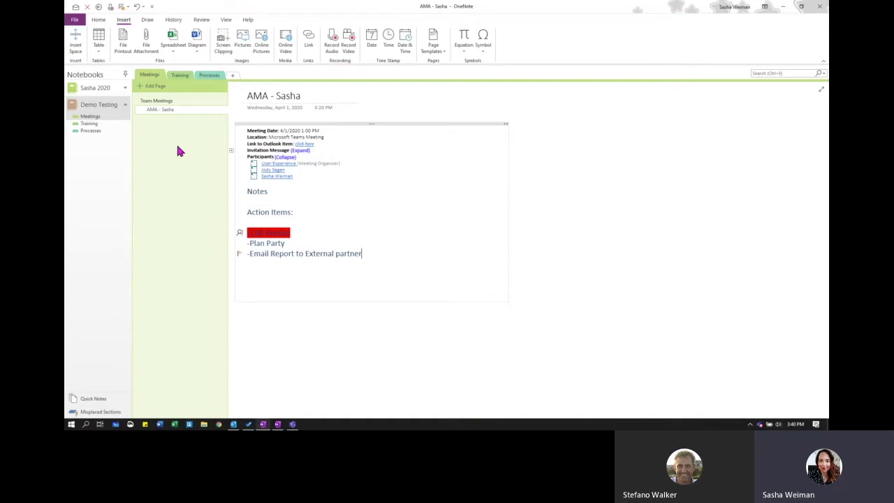
Add a blank page to the Meetings section and open the full list of page templates
{"action": "left_click", "coordinate": [153, 88]}
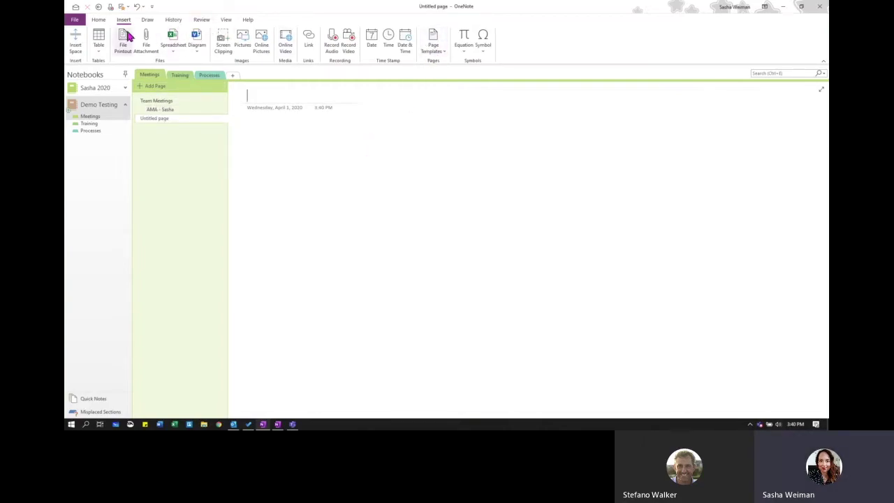
{"action": "left_click", "coordinate": [439, 51]}
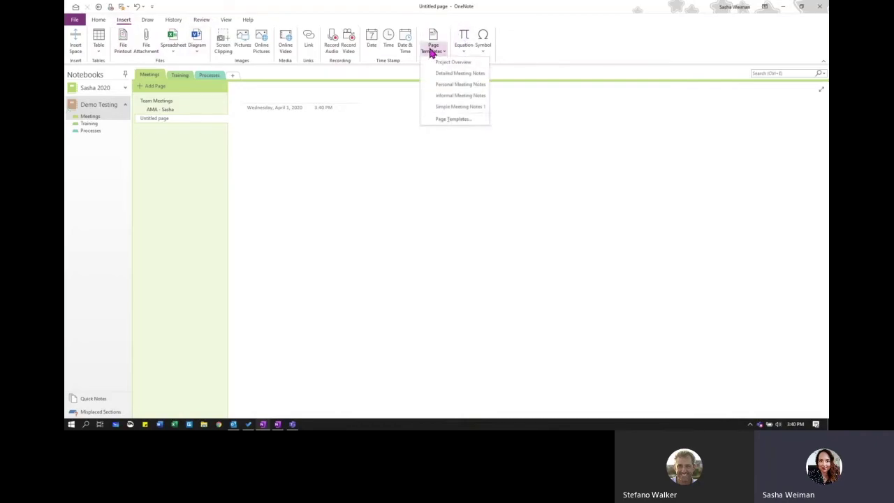
{"action": "left_click", "coordinate": [451, 119]}
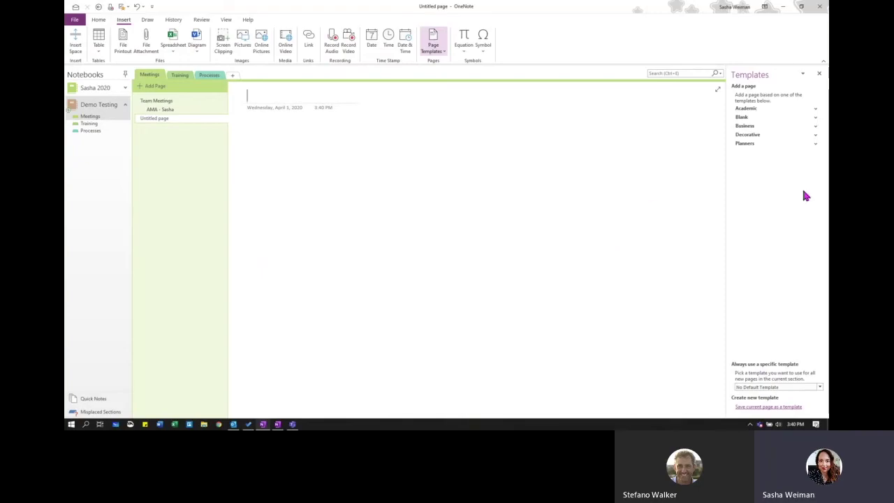
Browse the Academic and Blank templates, add a page from the Business template Formal Meeting Notes, and close the template list
{"action": "left_click", "coordinate": [750, 109]}
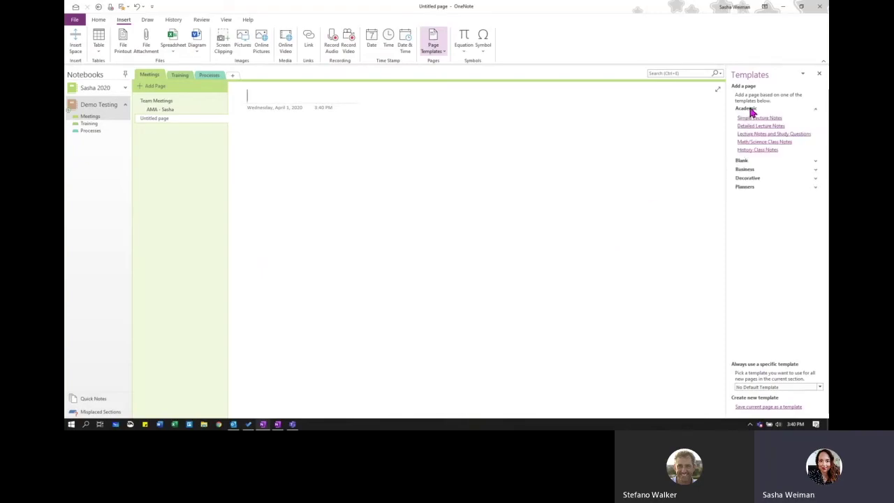
{"action": "left_click", "coordinate": [744, 161]}
{"action": "scroll", "coordinate": [755, 226], "scroll_direction": "down", "scroll_amount": 2}
{"action": "scroll", "coordinate": [755, 226], "scroll_direction": "up", "scroll_amount": 2}
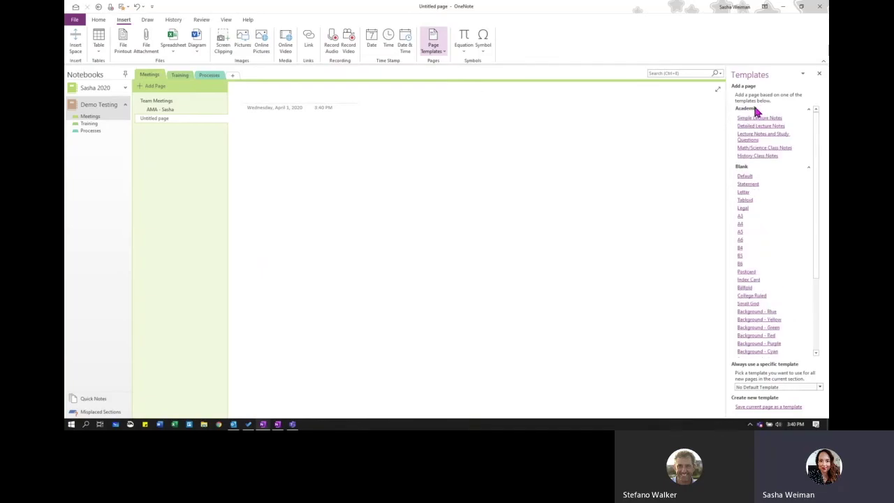
{"action": "left_click", "coordinate": [754, 109]}
{"action": "left_click", "coordinate": [744, 118]}
{"action": "left_click", "coordinate": [746, 126]}
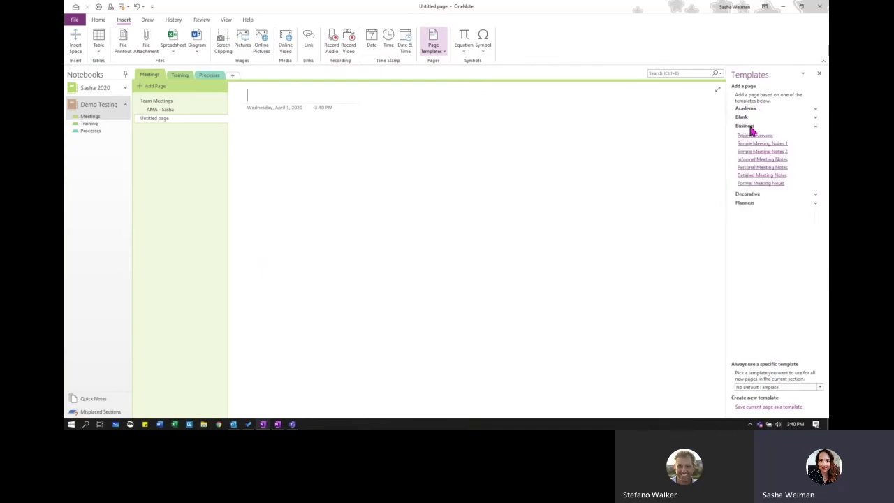
{"action": "left_click", "coordinate": [765, 184]}
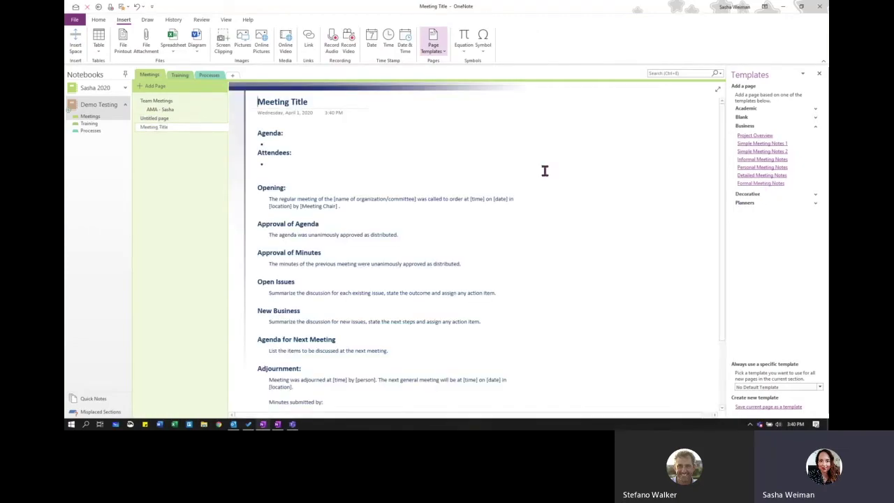
{"action": "left_click", "coordinate": [818, 74]}
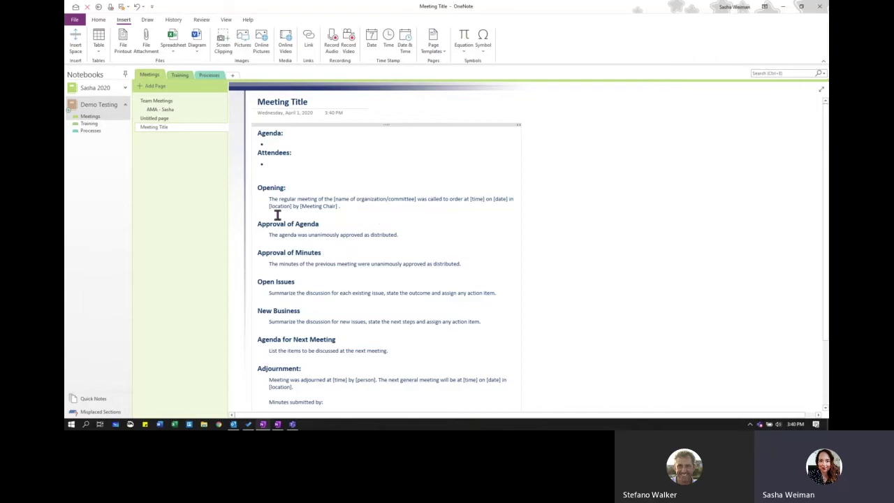
Review the Formal Meeting Notes page and widen its note container so the Opening paragraph fits on one line
{"action": "scroll", "coordinate": [341, 323], "scroll_direction": "down", "scroll_amount": 2}
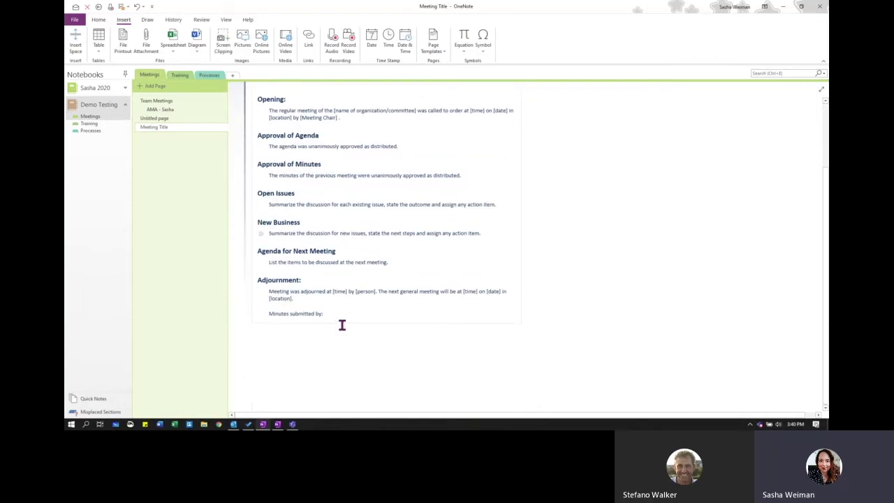
{"action": "scroll", "coordinate": [341, 324], "scroll_direction": "up", "scroll_amount": 2}
{"action": "left_click_drag", "start_coordinate": [521, 174], "coordinate": [611, 171]}
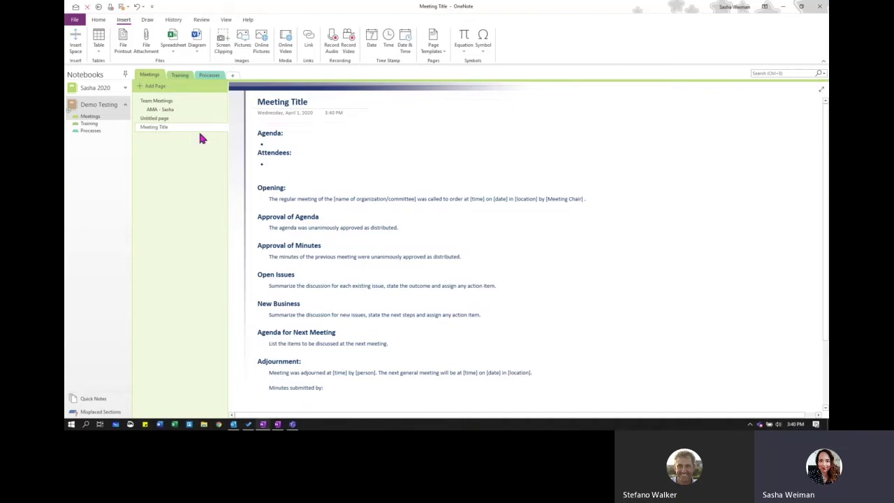
Add a page titled "Meeting Notes" and search online pictures for "WBM Technologies" without the Creative Commons restriction
{"action": "left_click", "coordinate": [157, 85]}
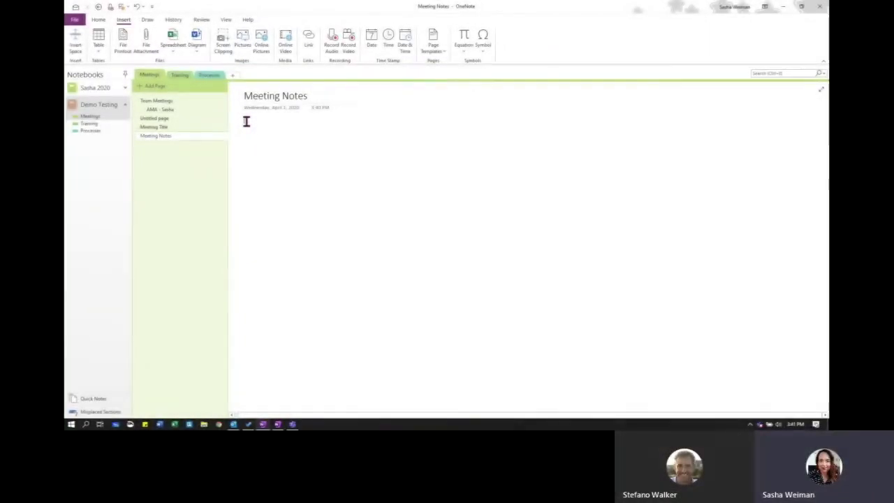
{"action": "left_click", "coordinate": [263, 46]}
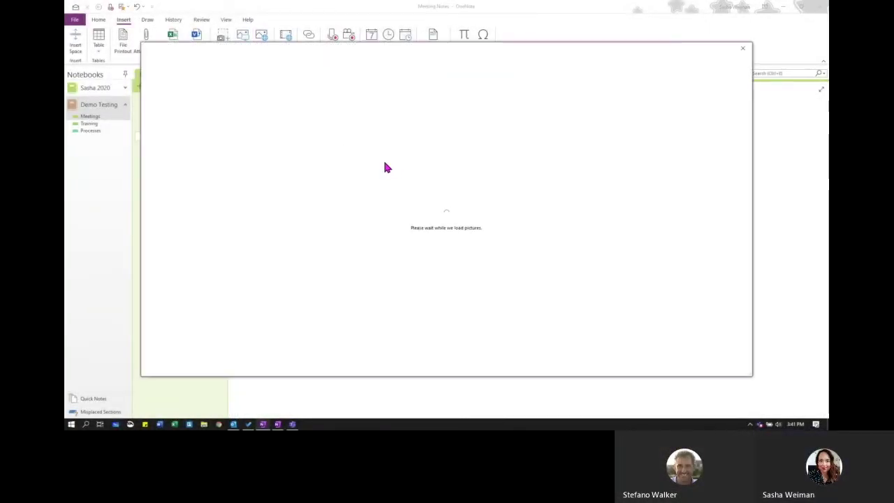
{"action": "type", "text": "WBM Techn"}
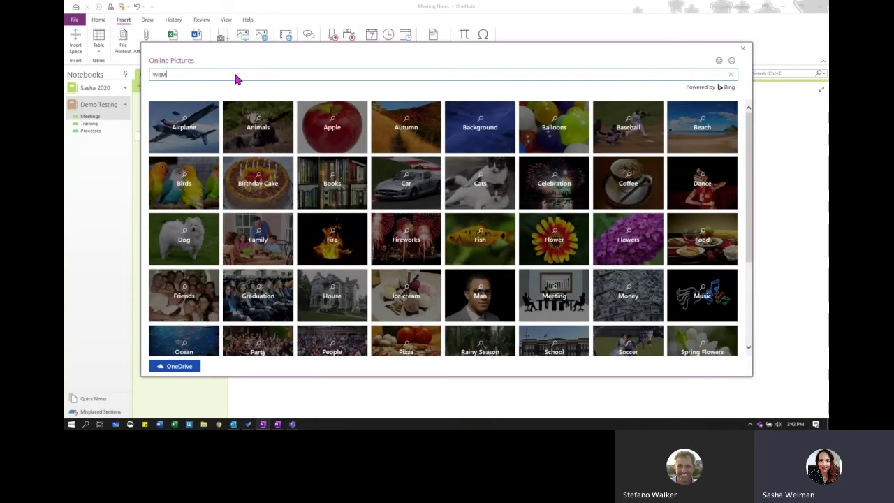
{"action": "type", "text": "ologies"}
{"action": "key", "text": "Return"}
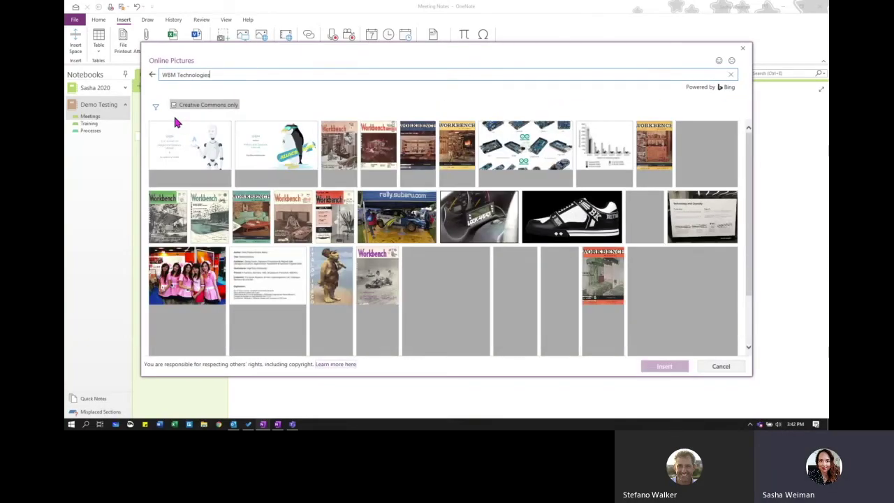
{"action": "left_click", "coordinate": [174, 108]}
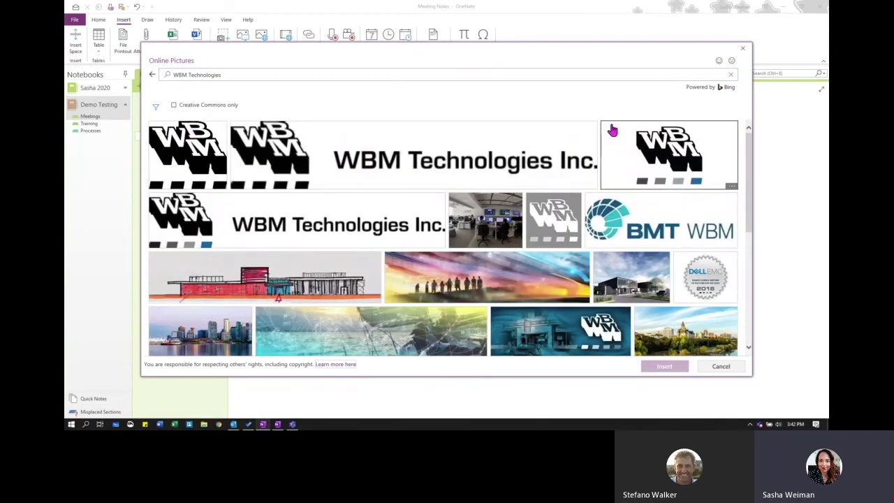
Insert the WBM logo with the four small colour blocks on the Meeting Notes page and shrink it to about half its size
{"action": "left_click", "coordinate": [669, 163]}
{"action": "left_click", "coordinate": [664, 366]}
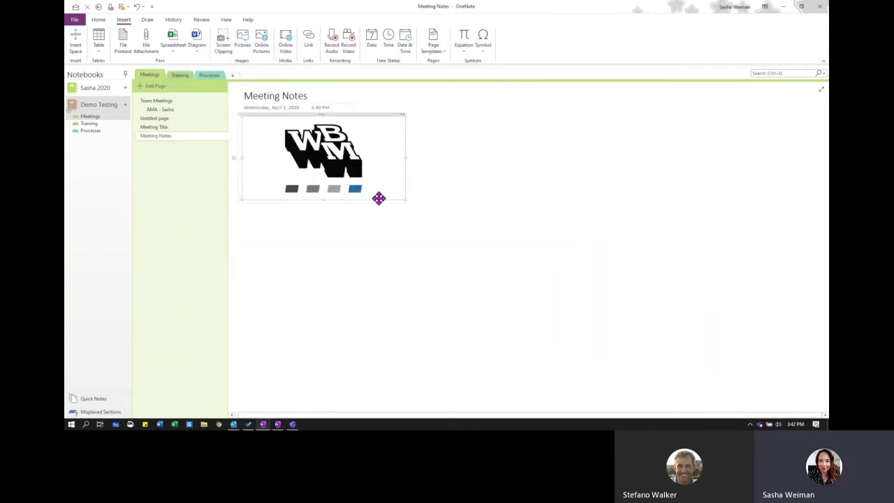
{"action": "left_click_drag", "start_coordinate": [407, 198], "coordinate": [348, 168]}
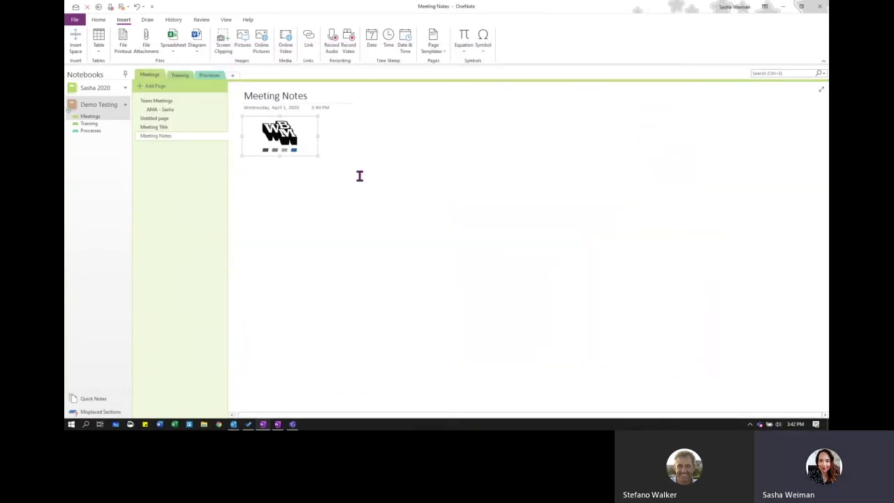
Deselect the logo and start a note below it with the heading "Meeting Agenda:"
{"action": "left_click_drag", "start_coordinate": [319, 161], "coordinate": [519, 170]}
{"action": "left_click", "coordinate": [319, 149]}
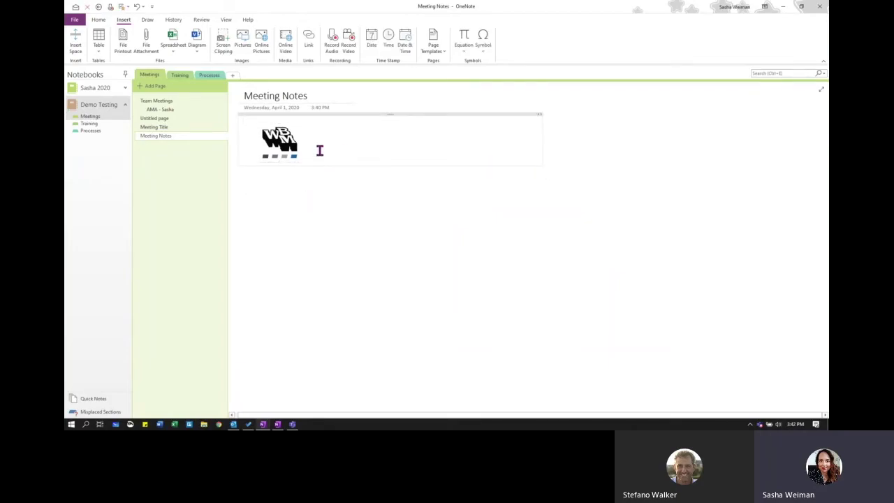
{"action": "key", "text": "Return"}
{"action": "left_click", "coordinate": [248, 210]}
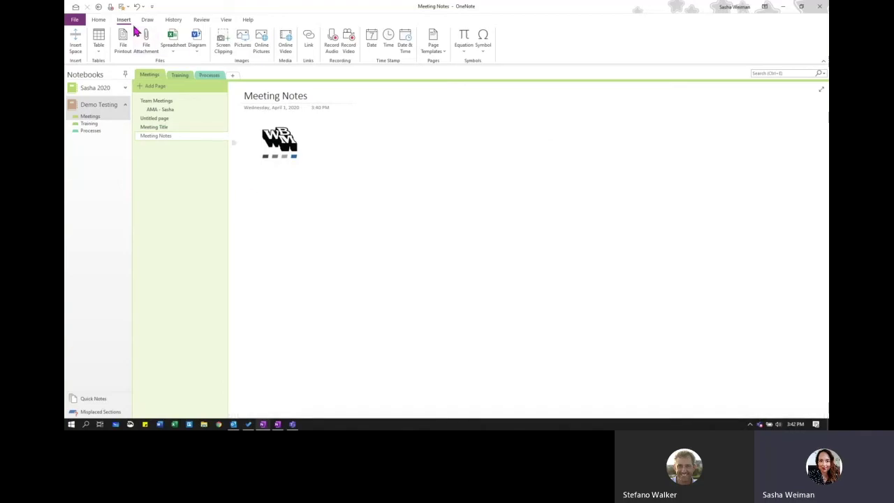
{"action": "left_click", "coordinate": [252, 181]}
{"action": "type", "text": "Meeting Agenda"}
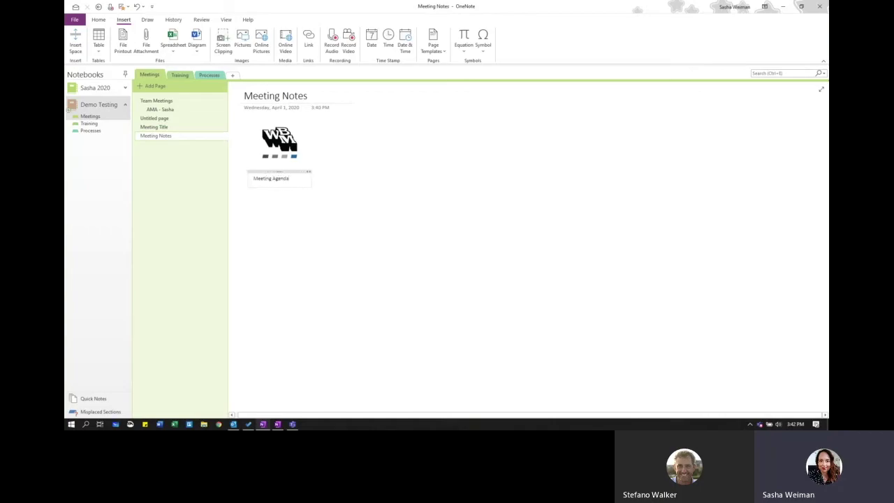
{"action": "key", "text": "Return"}
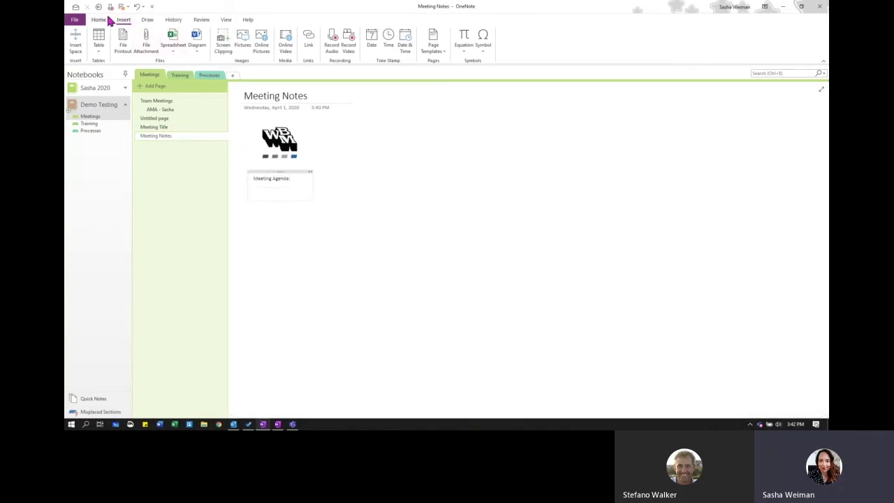
Add an empty arrowhead bullet below the Meeting Agenda heading, leaving a blank line between them
{"action": "left_click", "coordinate": [103, 21]}
{"action": "left_click", "coordinate": [198, 35]}
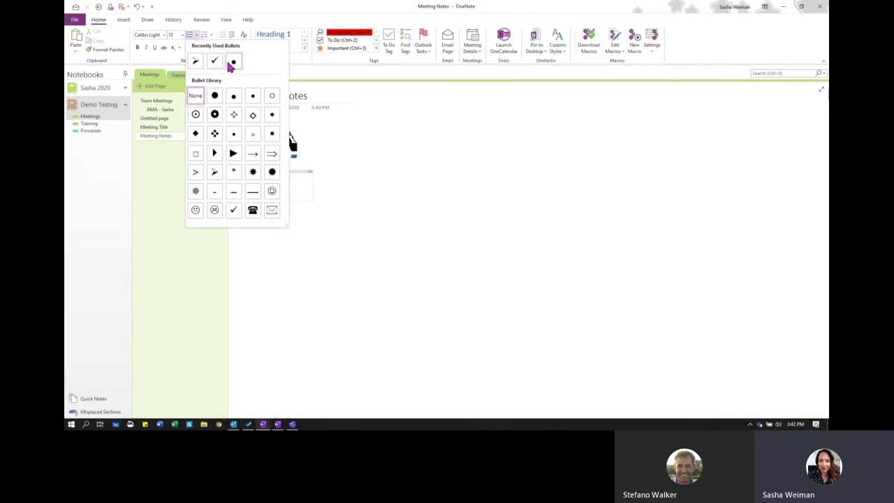
{"action": "left_click", "coordinate": [197, 63]}
{"action": "key", "text": "BackSpace"}
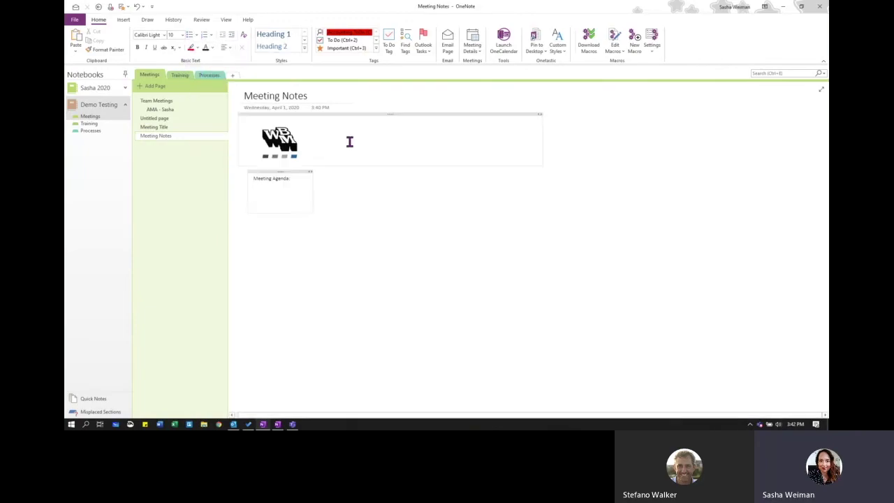
{"action": "left_click", "coordinate": [196, 35]}
{"action": "left_click", "coordinate": [195, 62]}
{"action": "left_click", "coordinate": [411, 234]}
Add a separate note below the agenda with the heading "Action Items:" and an empty arrowhead bullet under it
{"action": "left_click", "coordinate": [255, 229]}
{"action": "type", "text": "action Items"}
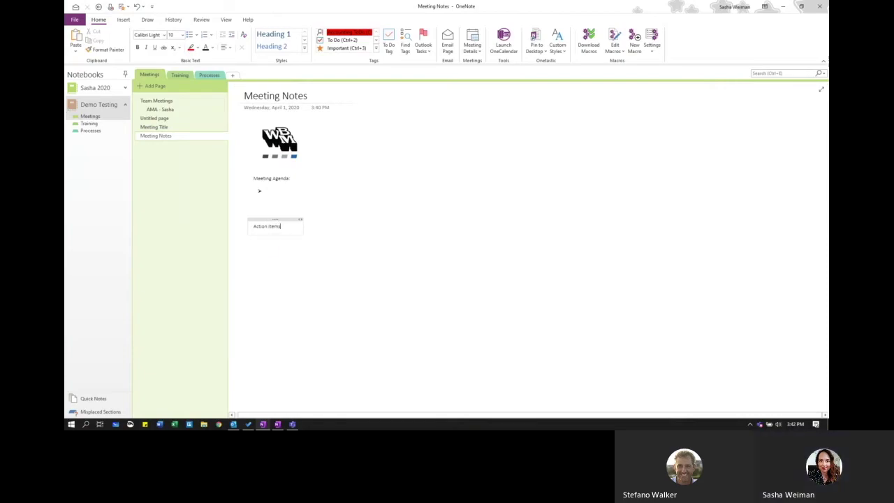
{"action": "type", "text": ":"}
{"action": "key", "text": "Return"}
{"action": "left_click", "coordinate": [189, 34]}
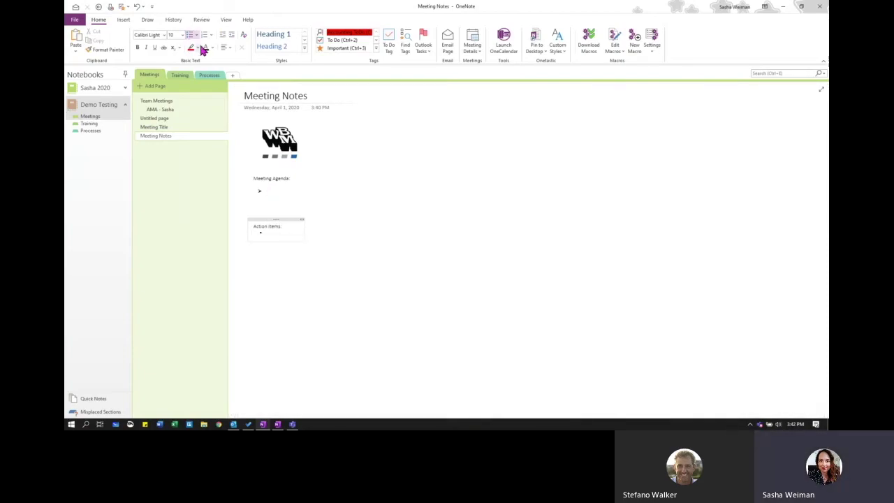
{"action": "left_click", "coordinate": [197, 34]}
{"action": "left_click", "coordinate": [198, 171]}
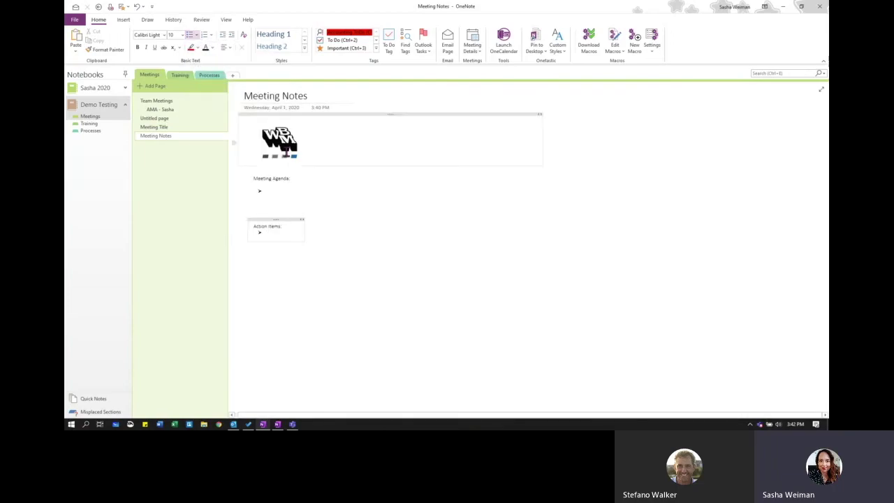
{"action": "left_click", "coordinate": [463, 241]}
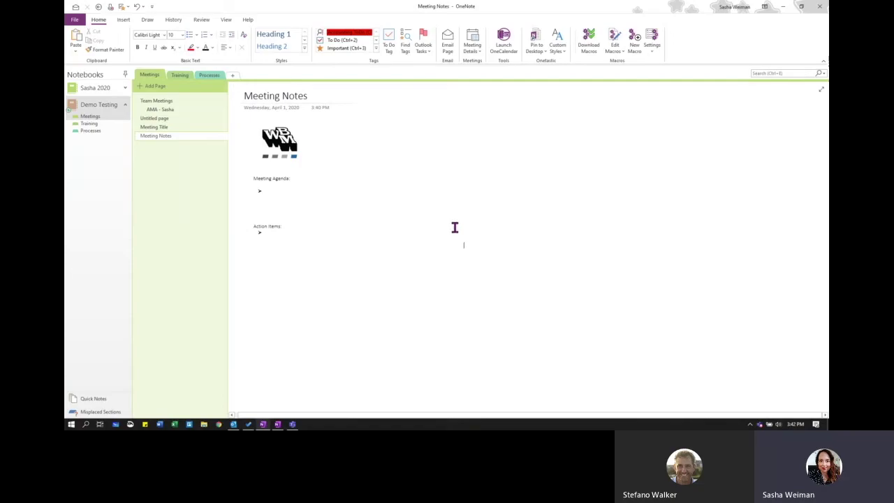
Save the current page as a template named "WBM Meetings" and set it as the default for new pages in this section
{"action": "left_click", "coordinate": [125, 21]}
{"action": "left_click", "coordinate": [441, 51]}
{"action": "left_click", "coordinate": [454, 130]}
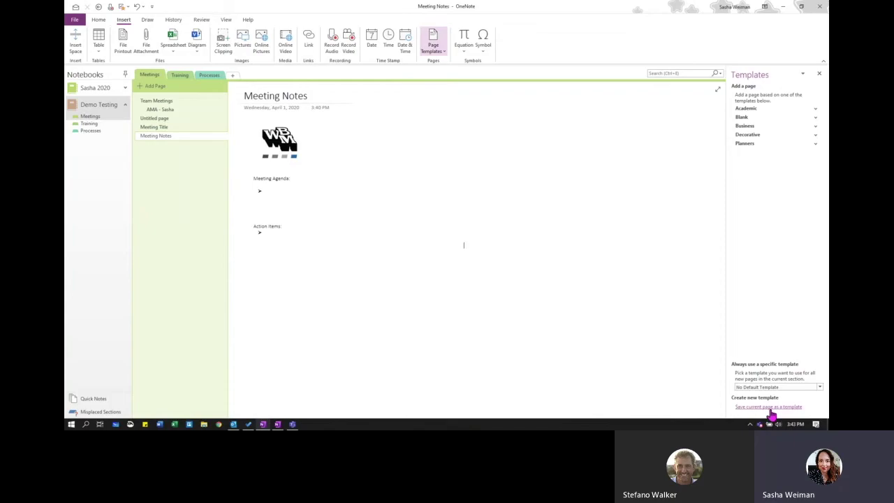
{"action": "left_click", "coordinate": [771, 408]}
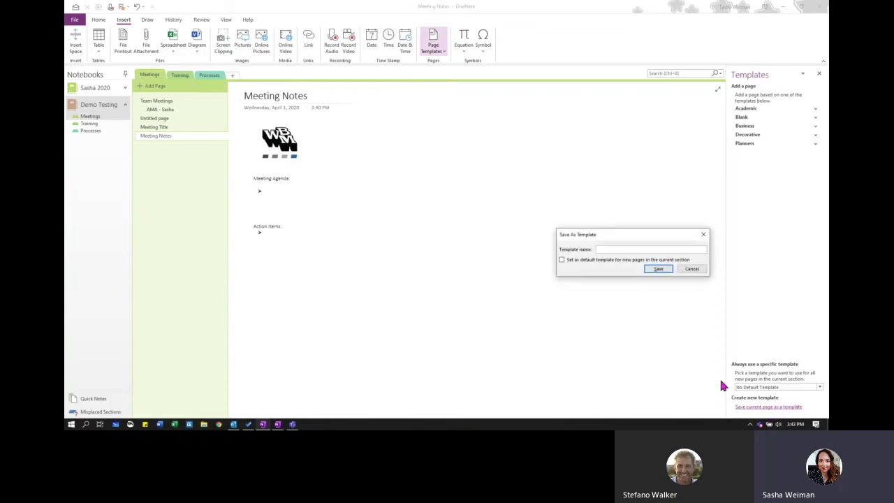
{"action": "type", "text": "WBM Meetings"}
{"action": "left_click", "coordinate": [588, 261]}
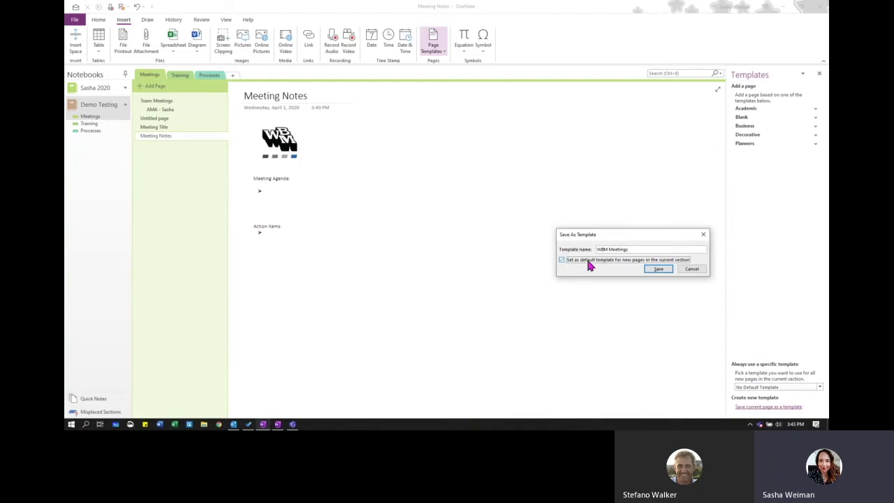
{"action": "left_click", "coordinate": [658, 270]}
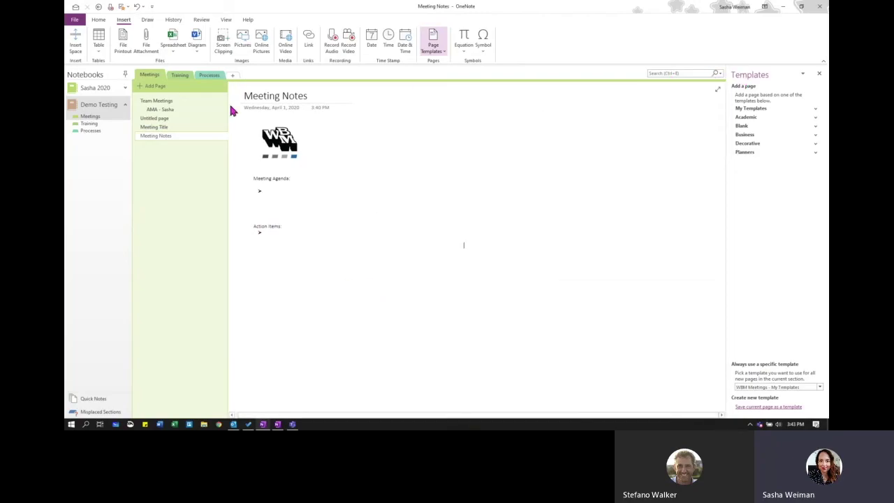
Add four new pages to the Meetings section to try out the default template
{"action": "left_click", "coordinate": [156, 87]}
{"action": "left_click", "coordinate": [155, 86]}
{"action": "left_click", "coordinate": [156, 87]}
{"action": "left_click", "coordinate": [156, 86]}
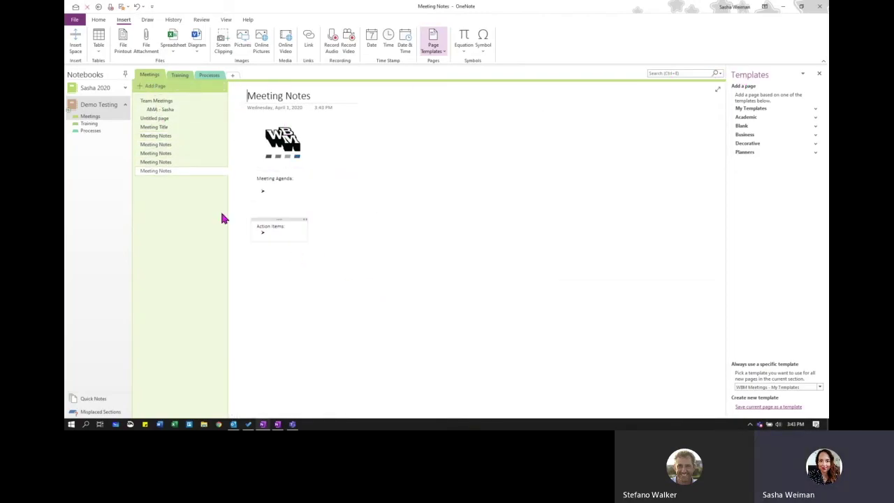
Delete the four newly added Meeting Notes pages, keeping the original one
{"action": "left_click", "coordinate": [168, 154], "text": "shift"}
{"action": "right_click", "coordinate": [170, 162]}
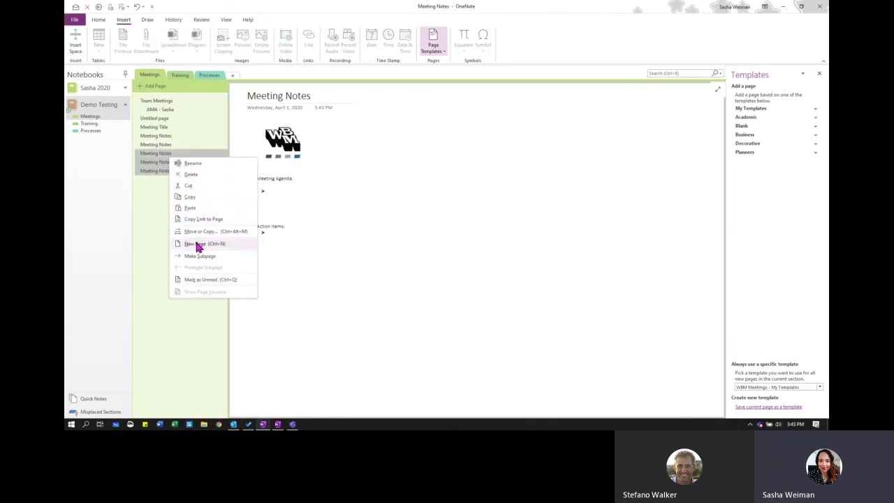
{"action": "left_click", "coordinate": [200, 178]}
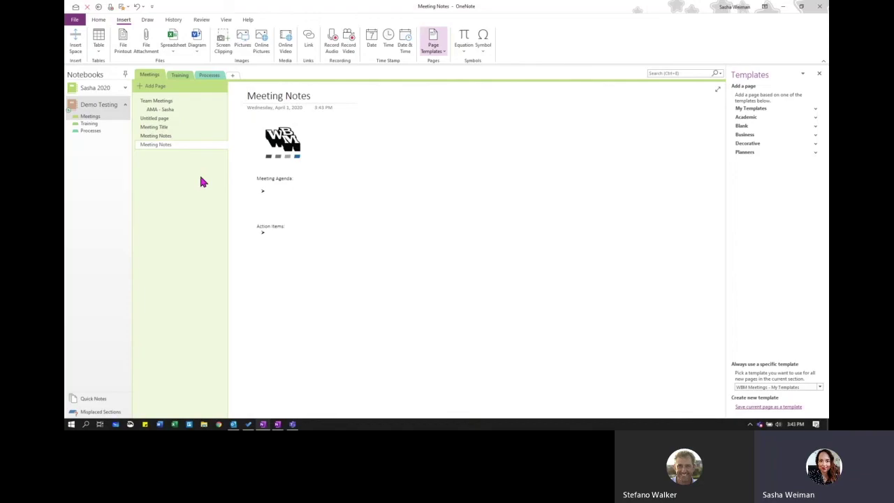
{"action": "right_click", "coordinate": [177, 147]}
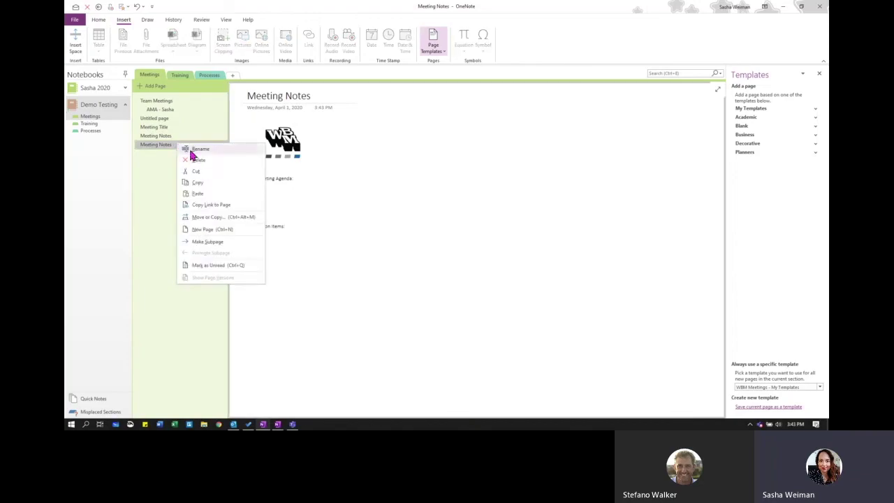
{"action": "left_click", "coordinate": [199, 161]}
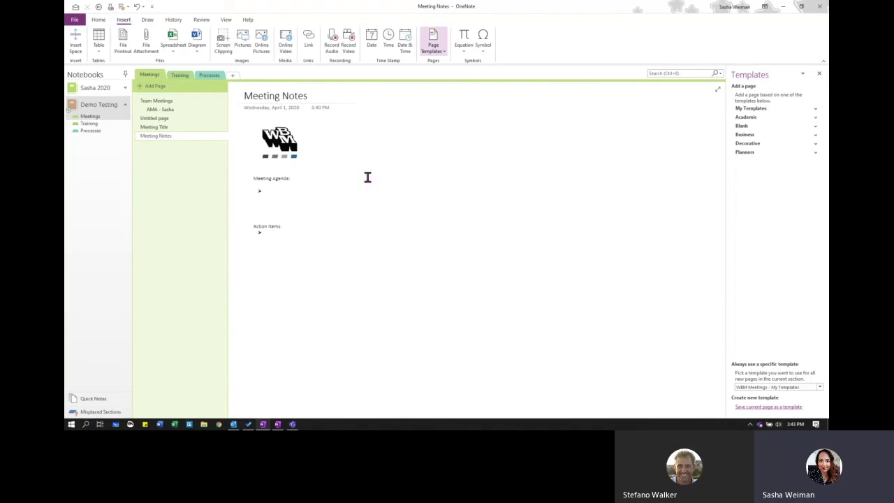